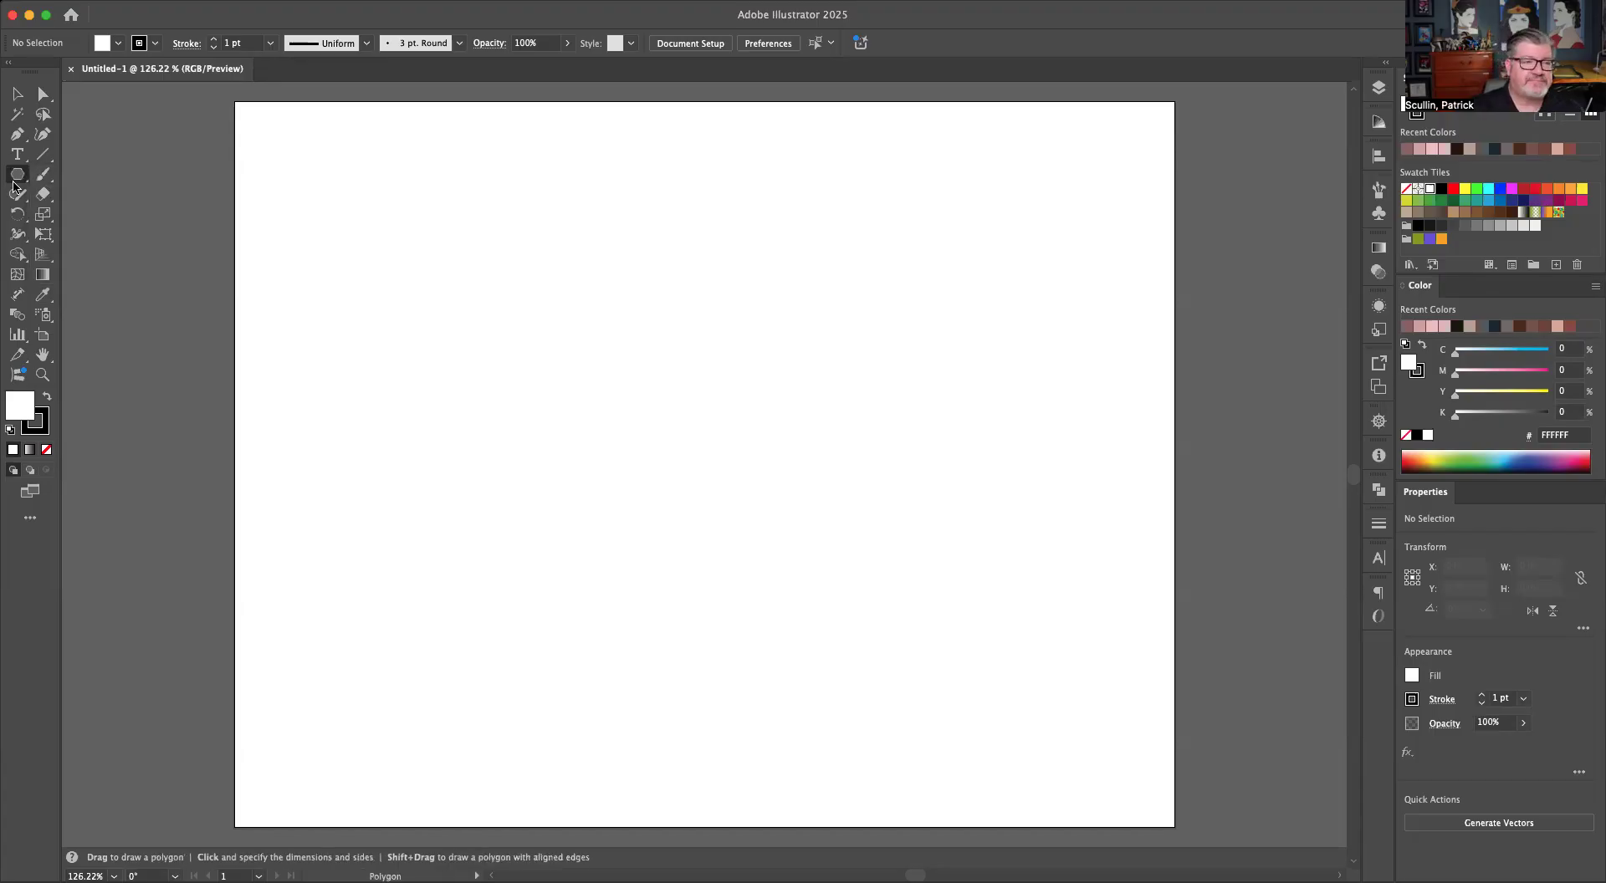
Step: Draw a circle about 4.29 in across near the middle of the artboard, with a red fill and no stroke
{"action": "left_click", "coordinate": [91, 218]}
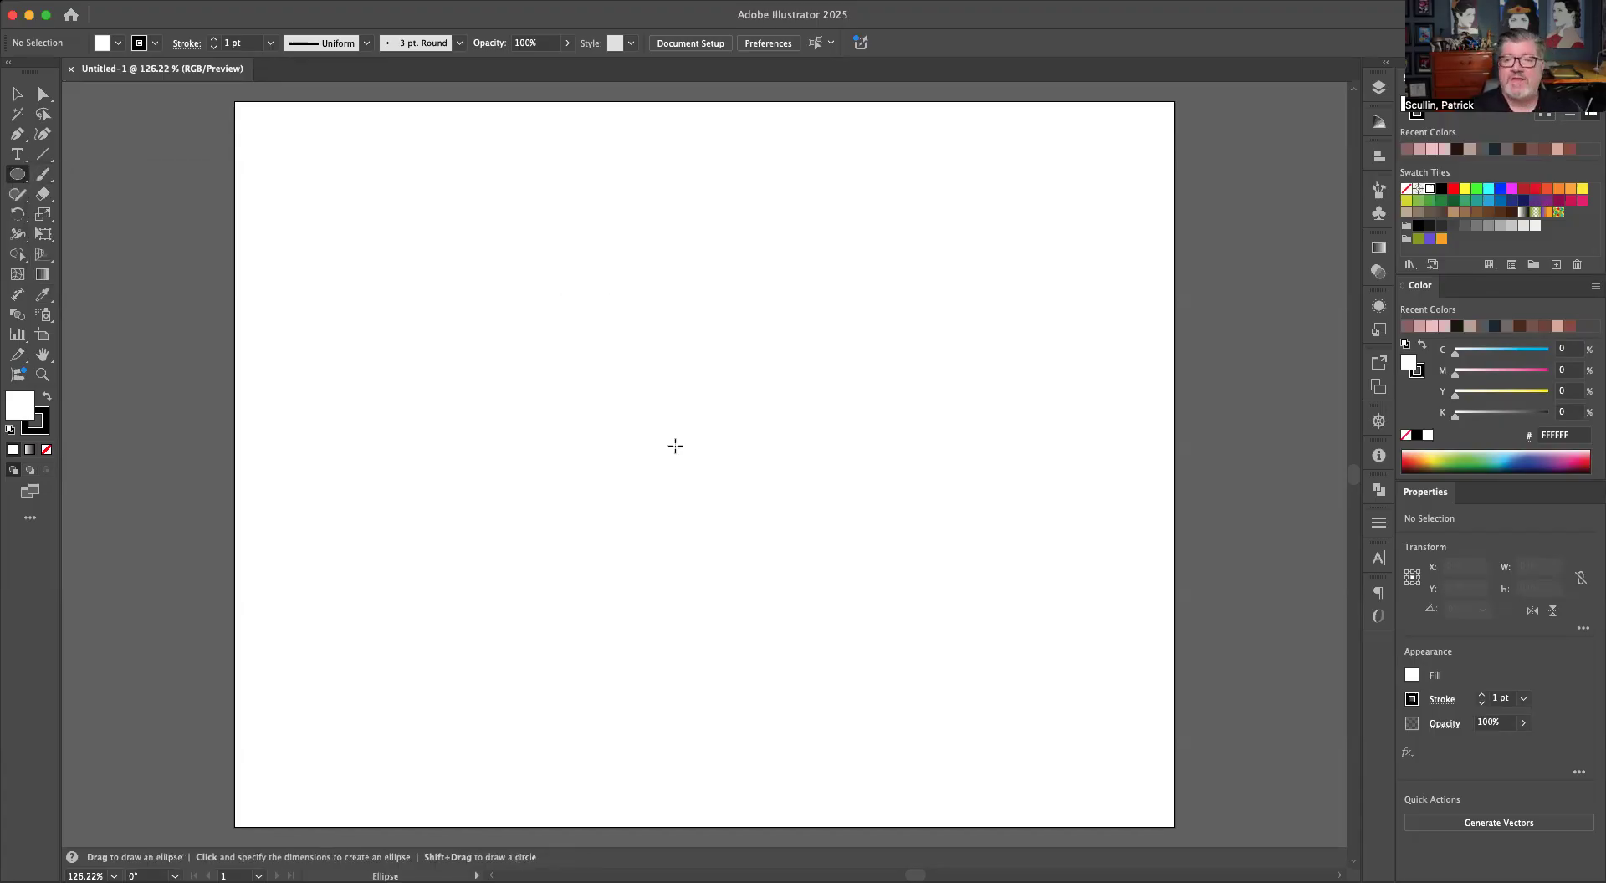
{"action": "left_click_drag", "start_coordinate": [642, 370], "coordinate": [838, 628]}
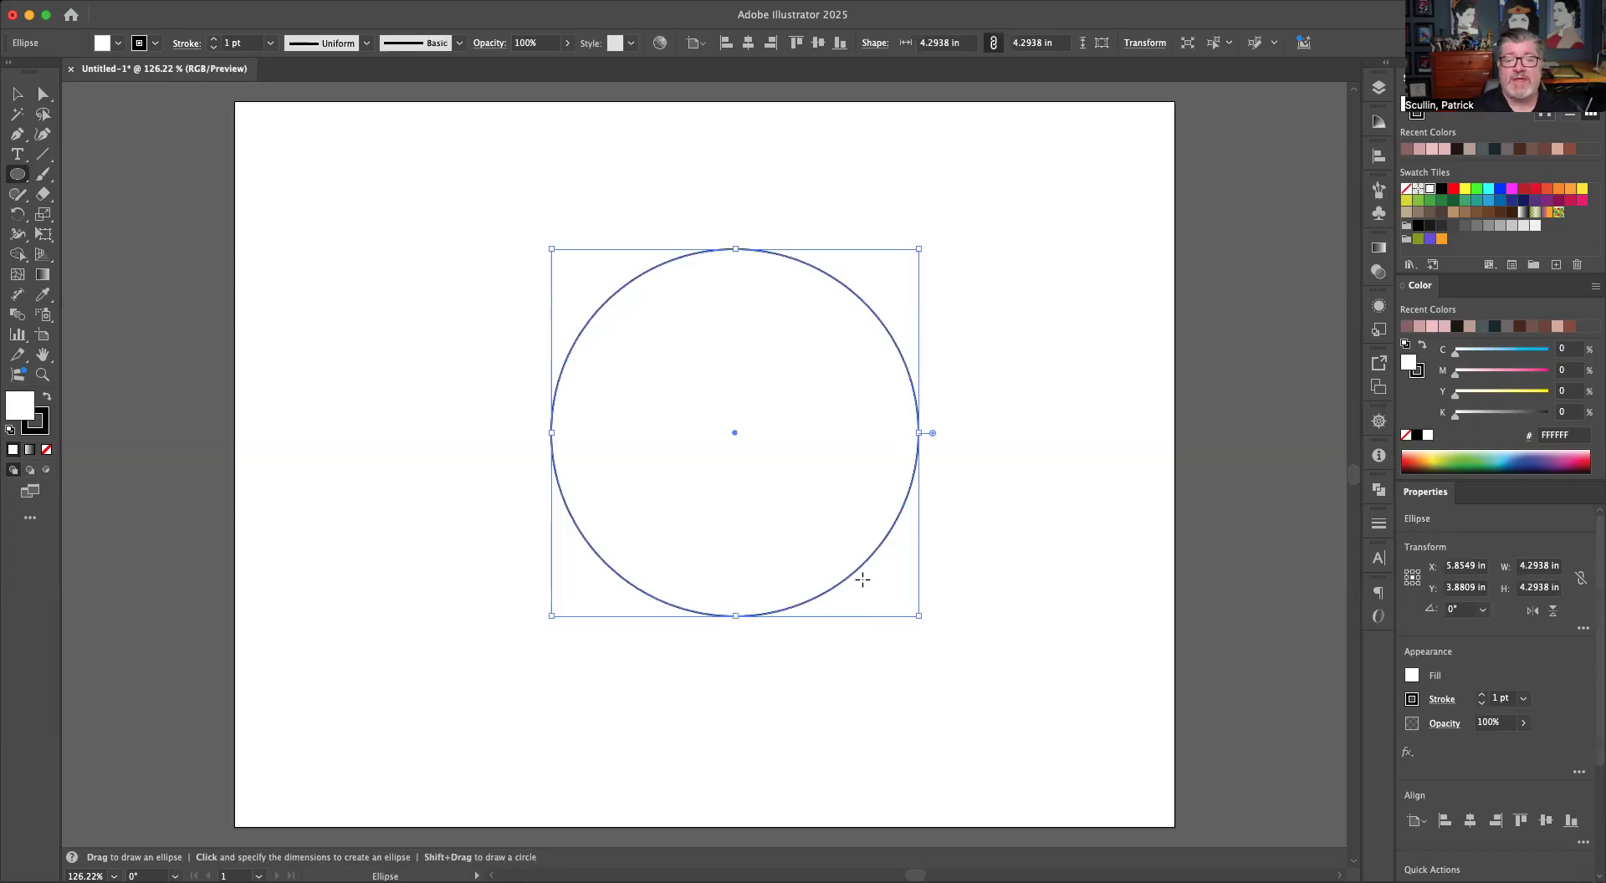
{"action": "left_click", "coordinate": [1417, 680]}
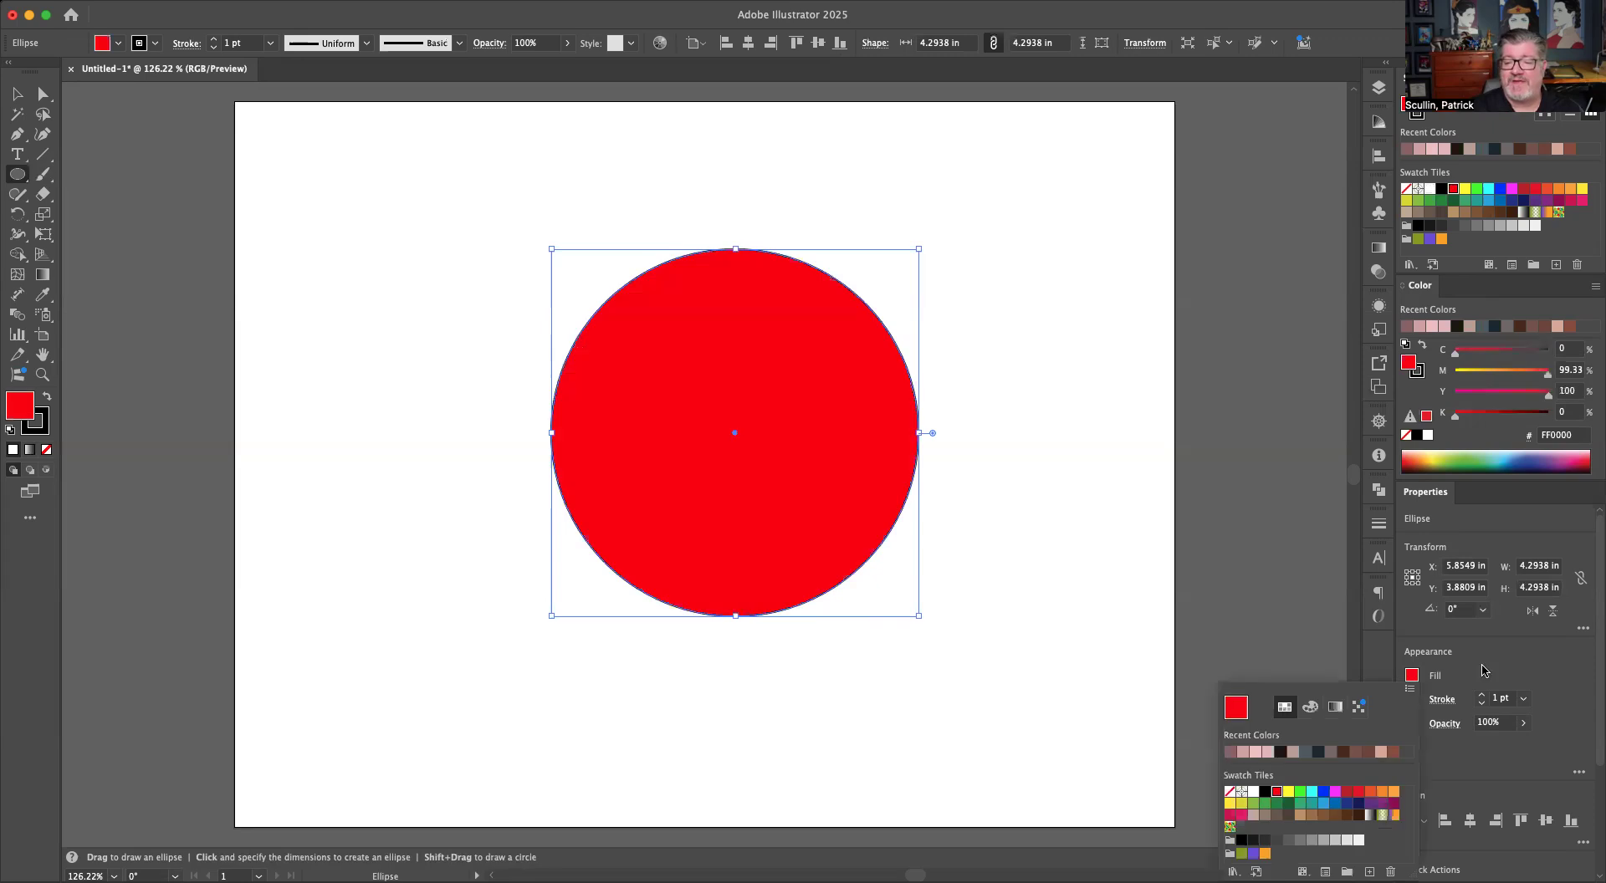
{"action": "left_click", "coordinate": [1414, 698]}
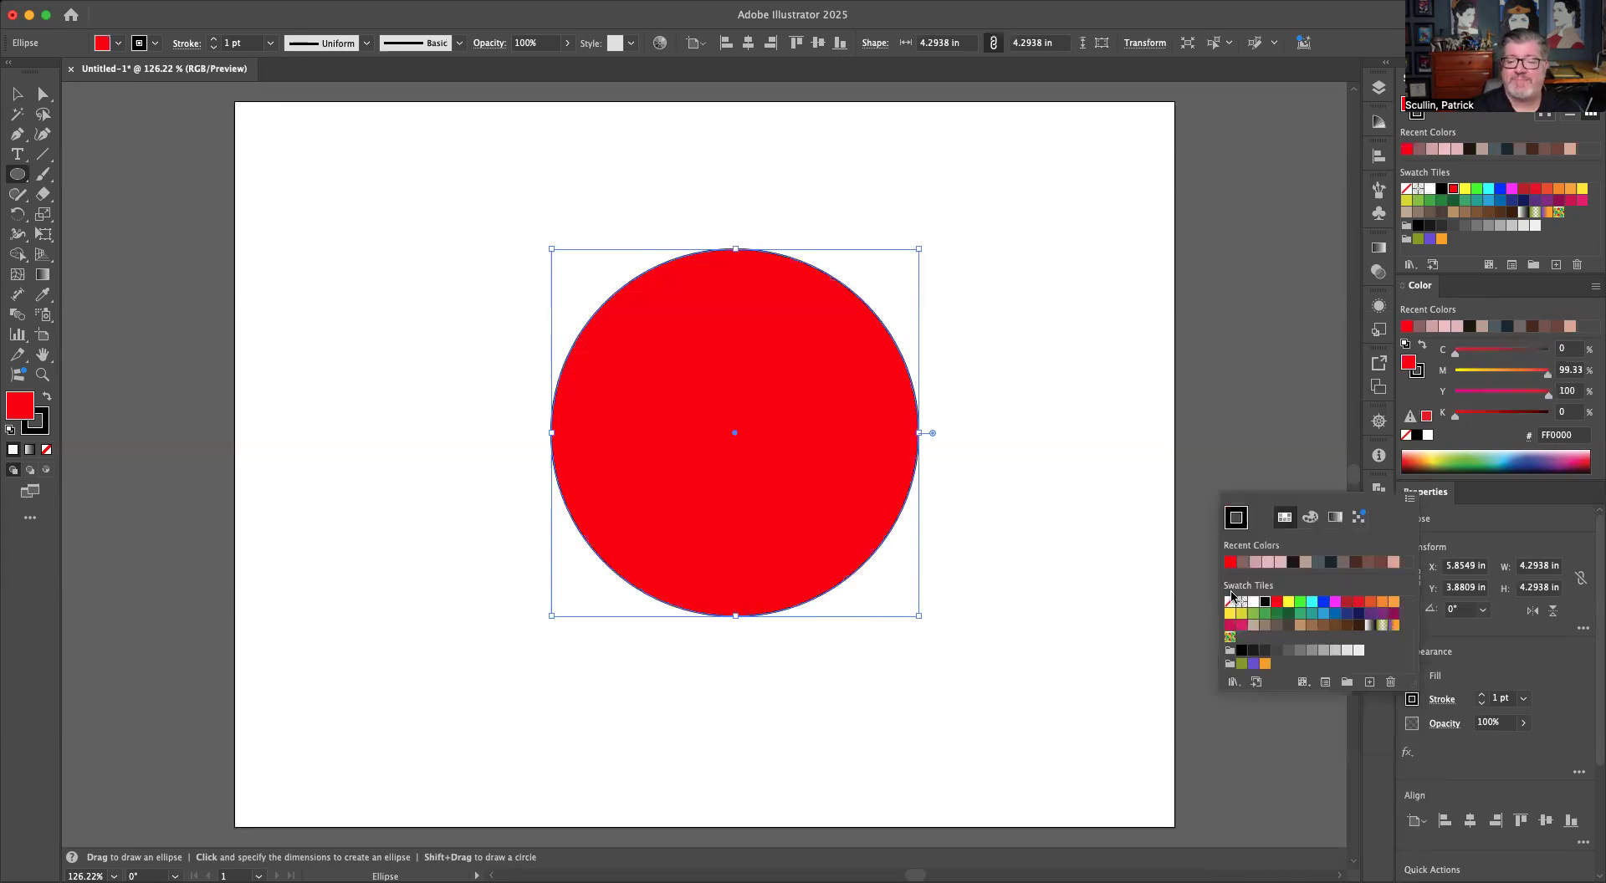
{"action": "left_click", "coordinate": [1230, 600]}
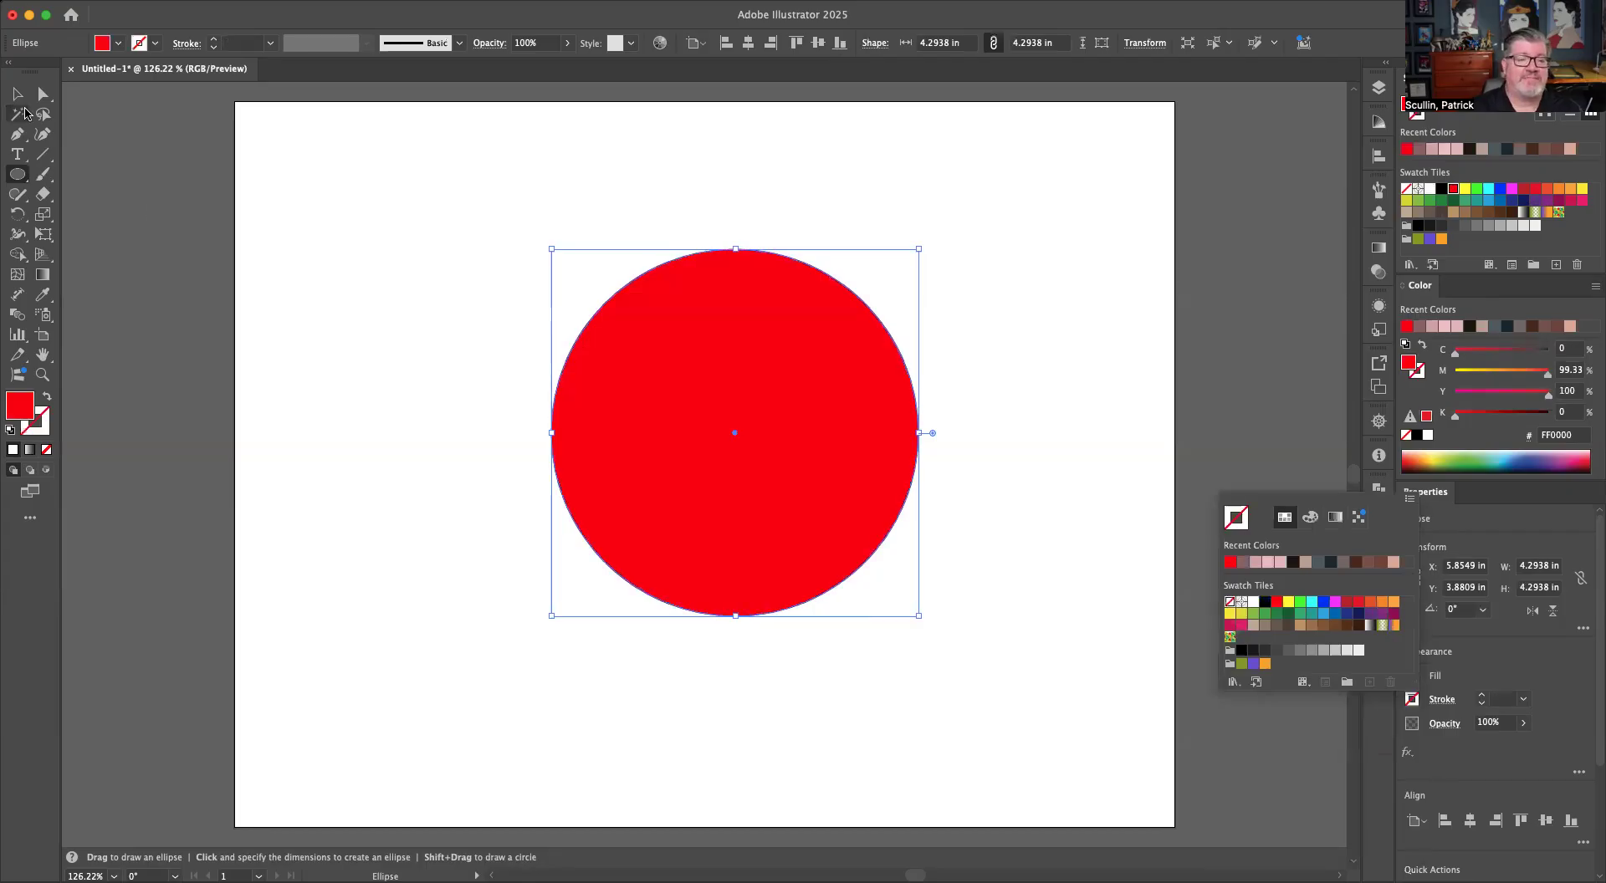
{"action": "left_click", "coordinate": [17, 94]}
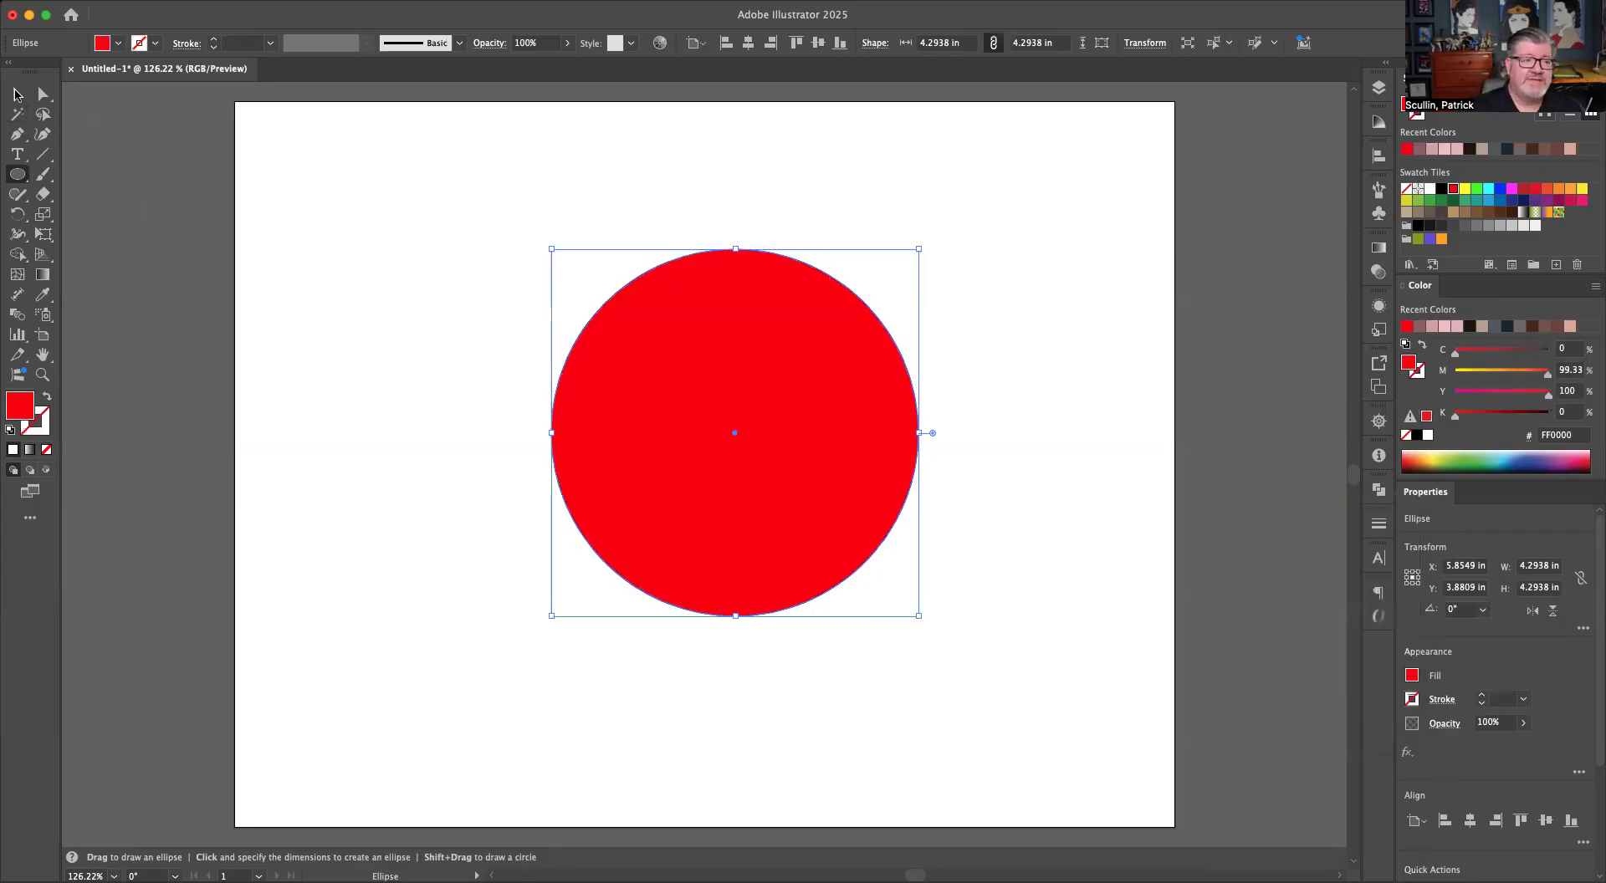
{"action": "key", "text": "v"}
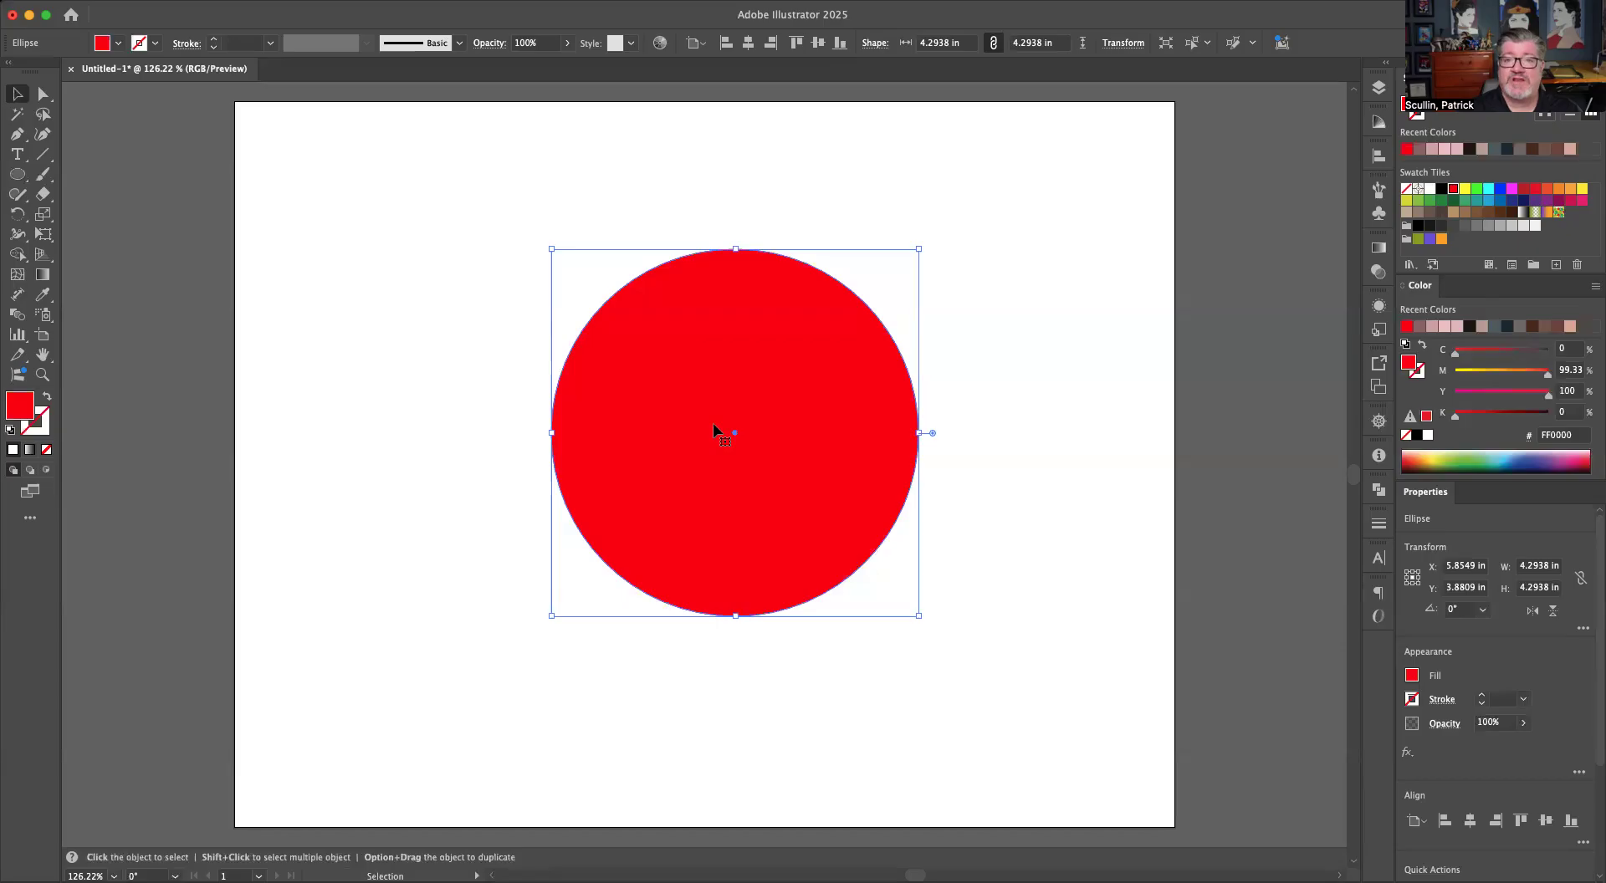
Step: Draw a second circle about 4.17 in across, fill it yellow and overlap it with the right side of the red circle
{"action": "left_click", "coordinate": [15, 176]}
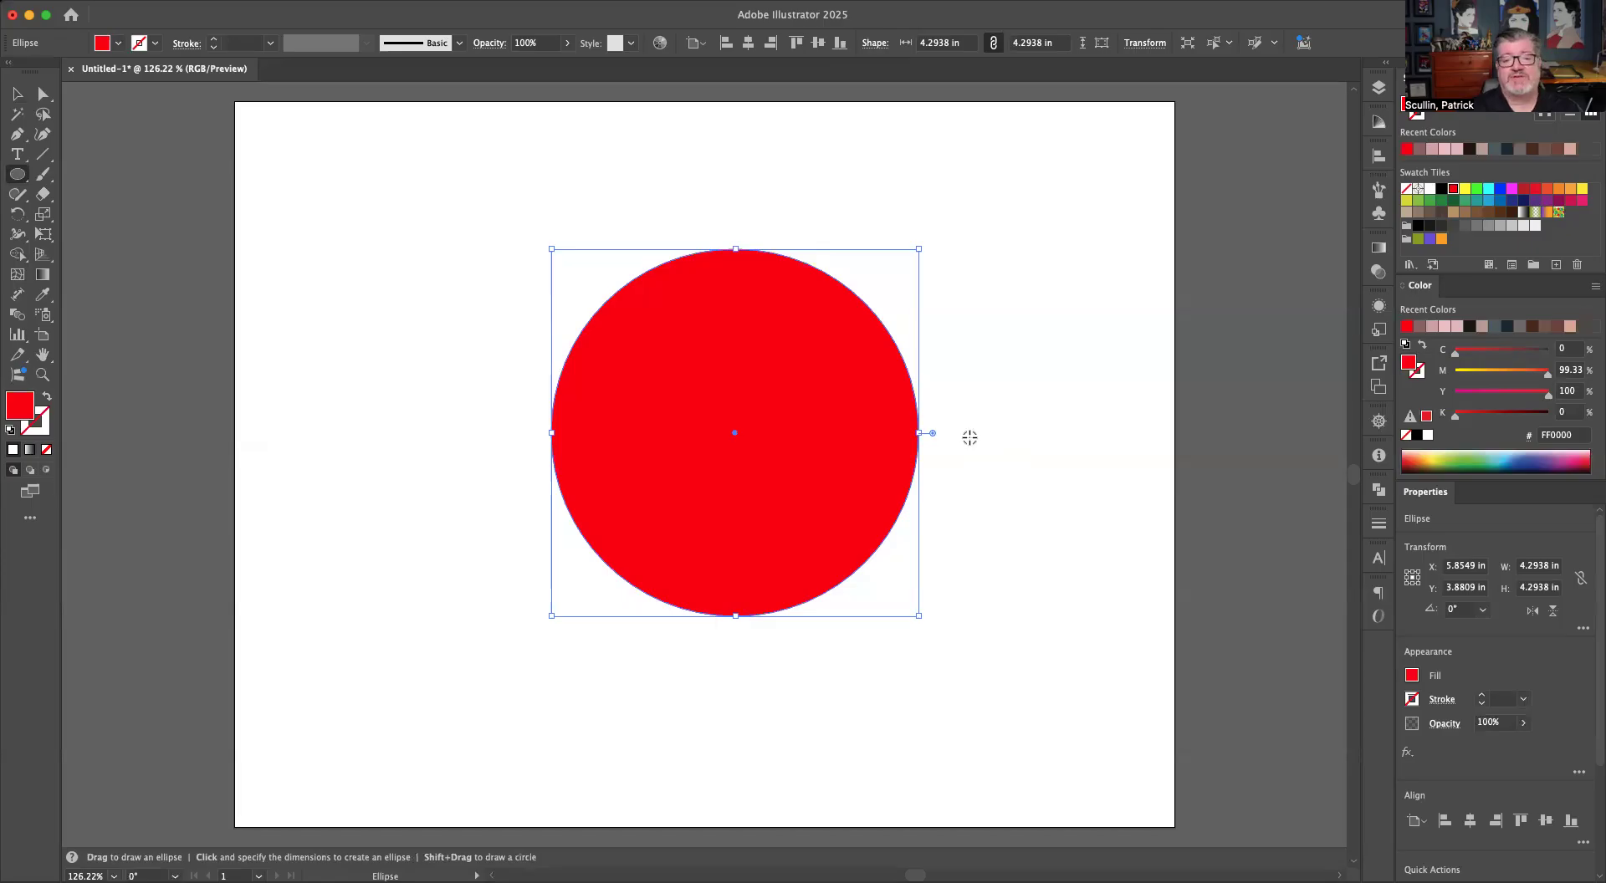
{"action": "left_click_drag", "start_coordinate": [968, 435], "coordinate": [1011, 484]}
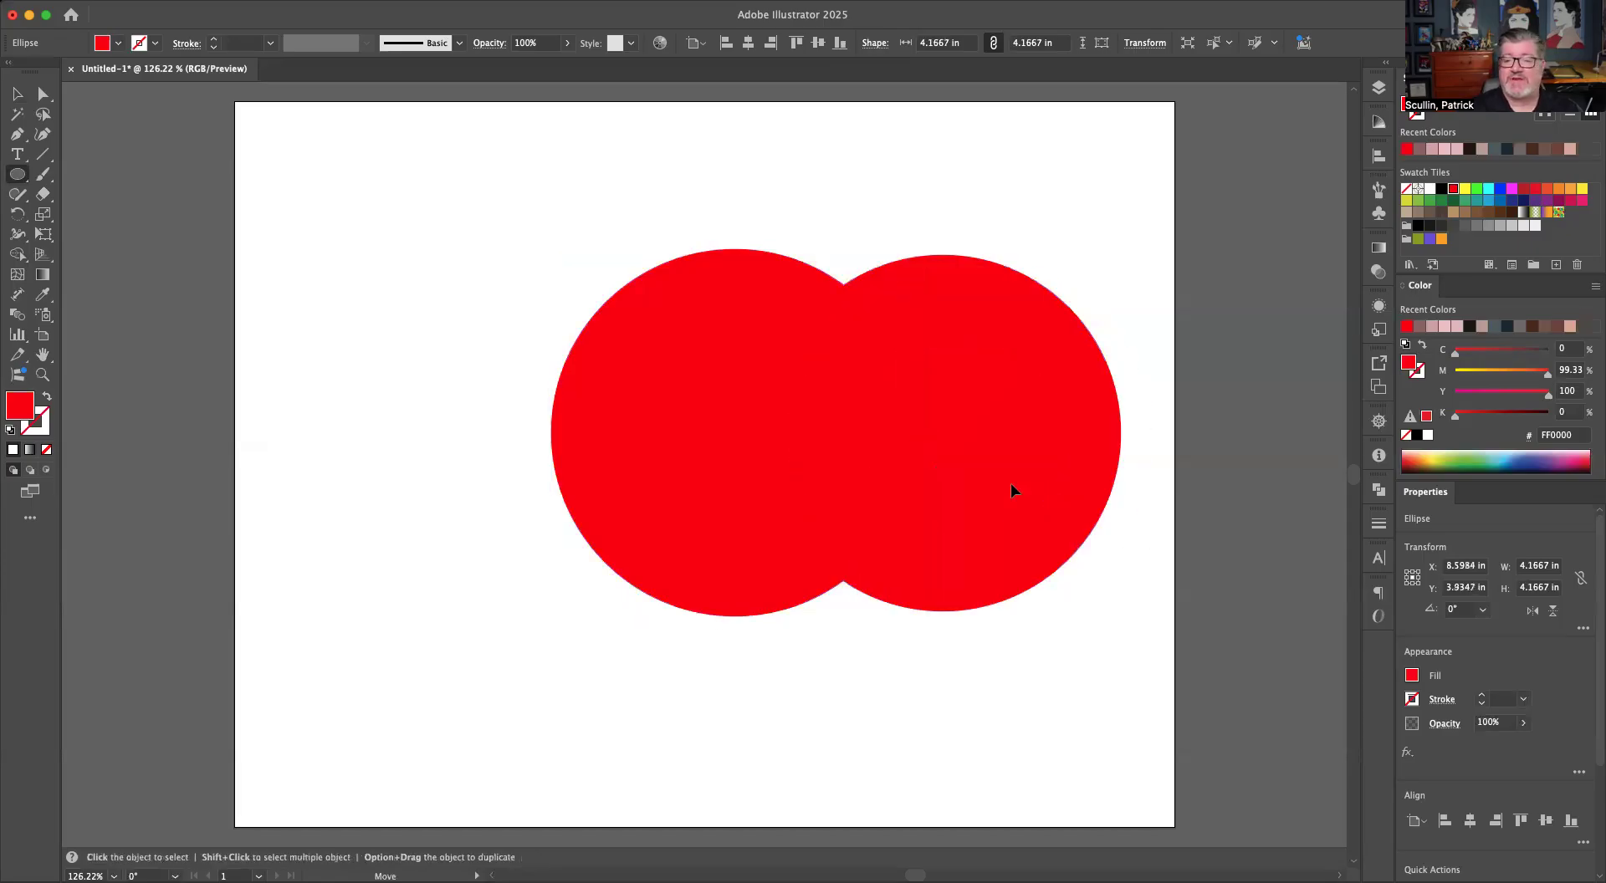
{"action": "left_click", "coordinate": [1416, 674]}
{"action": "left_click", "coordinate": [1248, 801]}
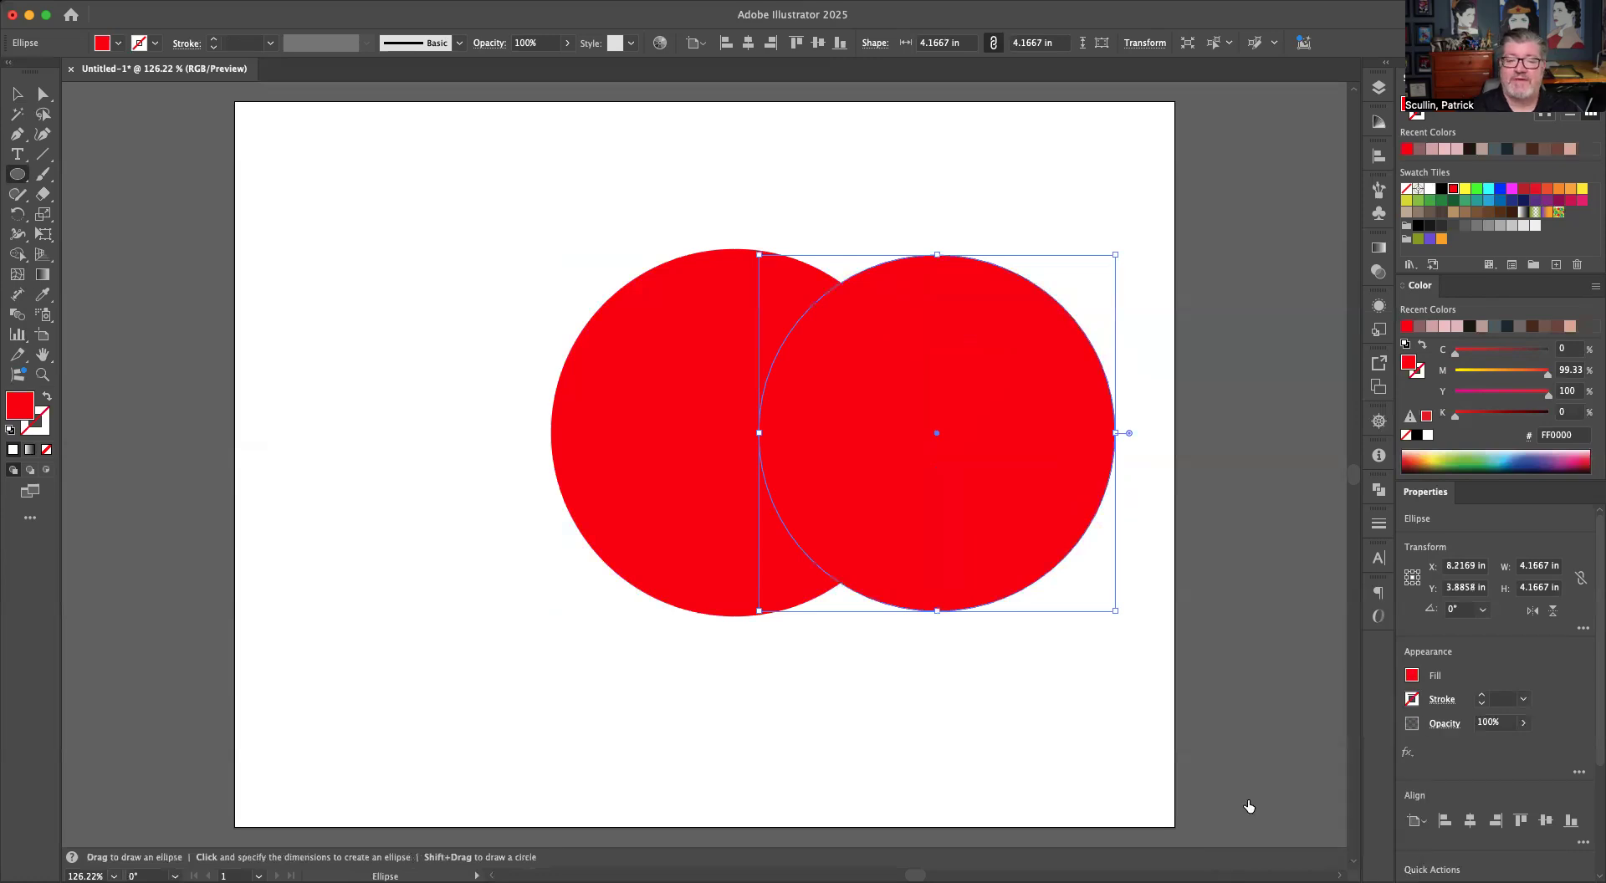
{"action": "left_click", "coordinate": [1289, 791]}
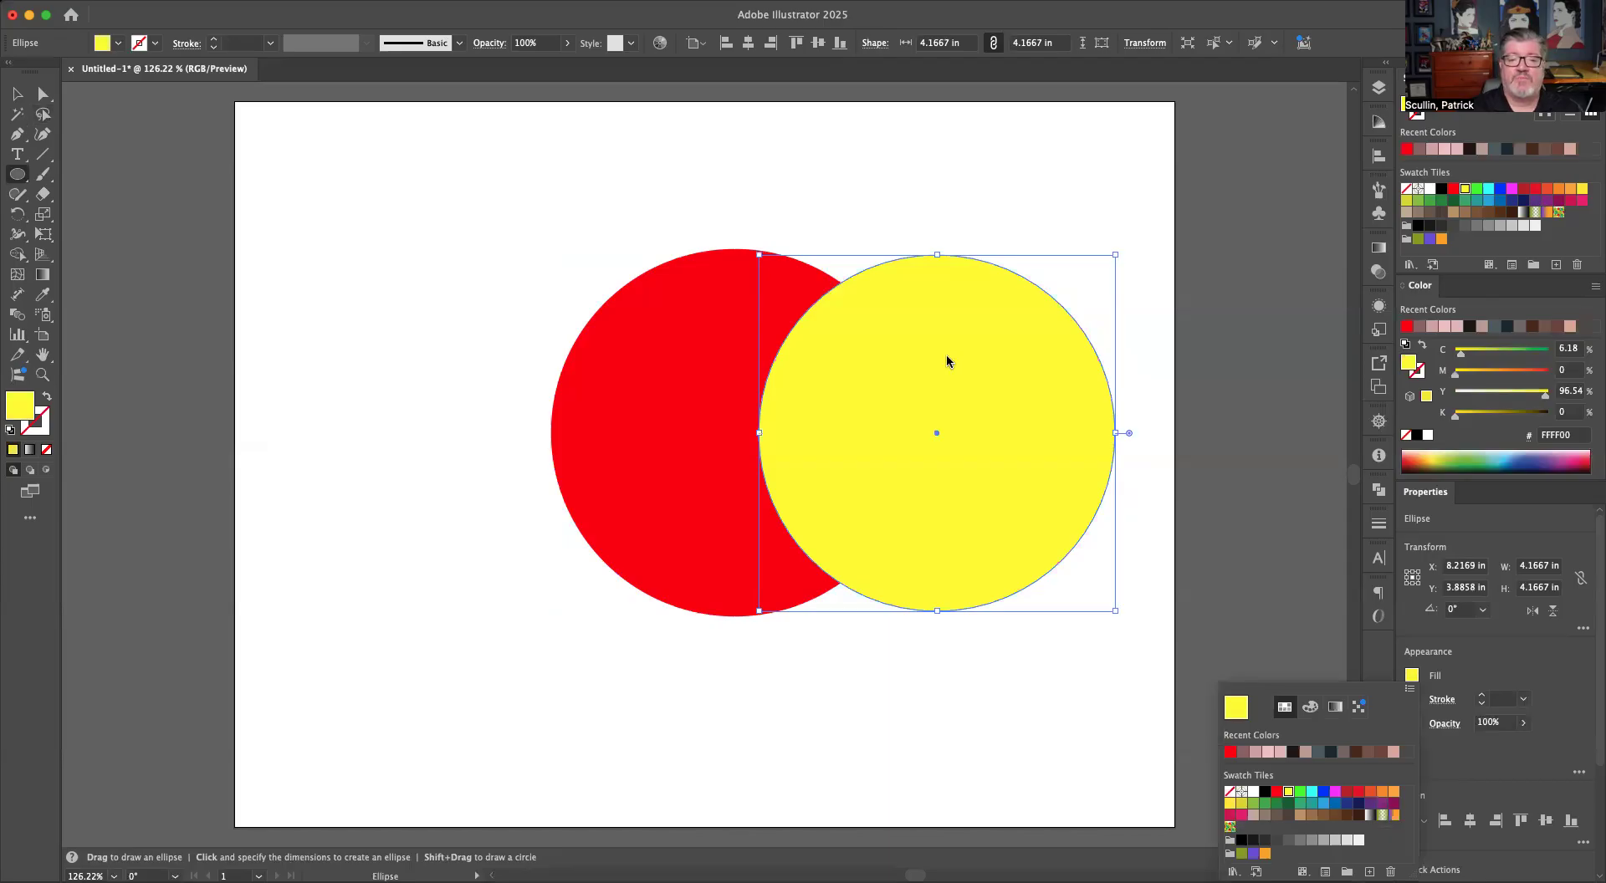
{"action": "left_click_drag", "start_coordinate": [955, 345], "coordinate": [912, 345]}
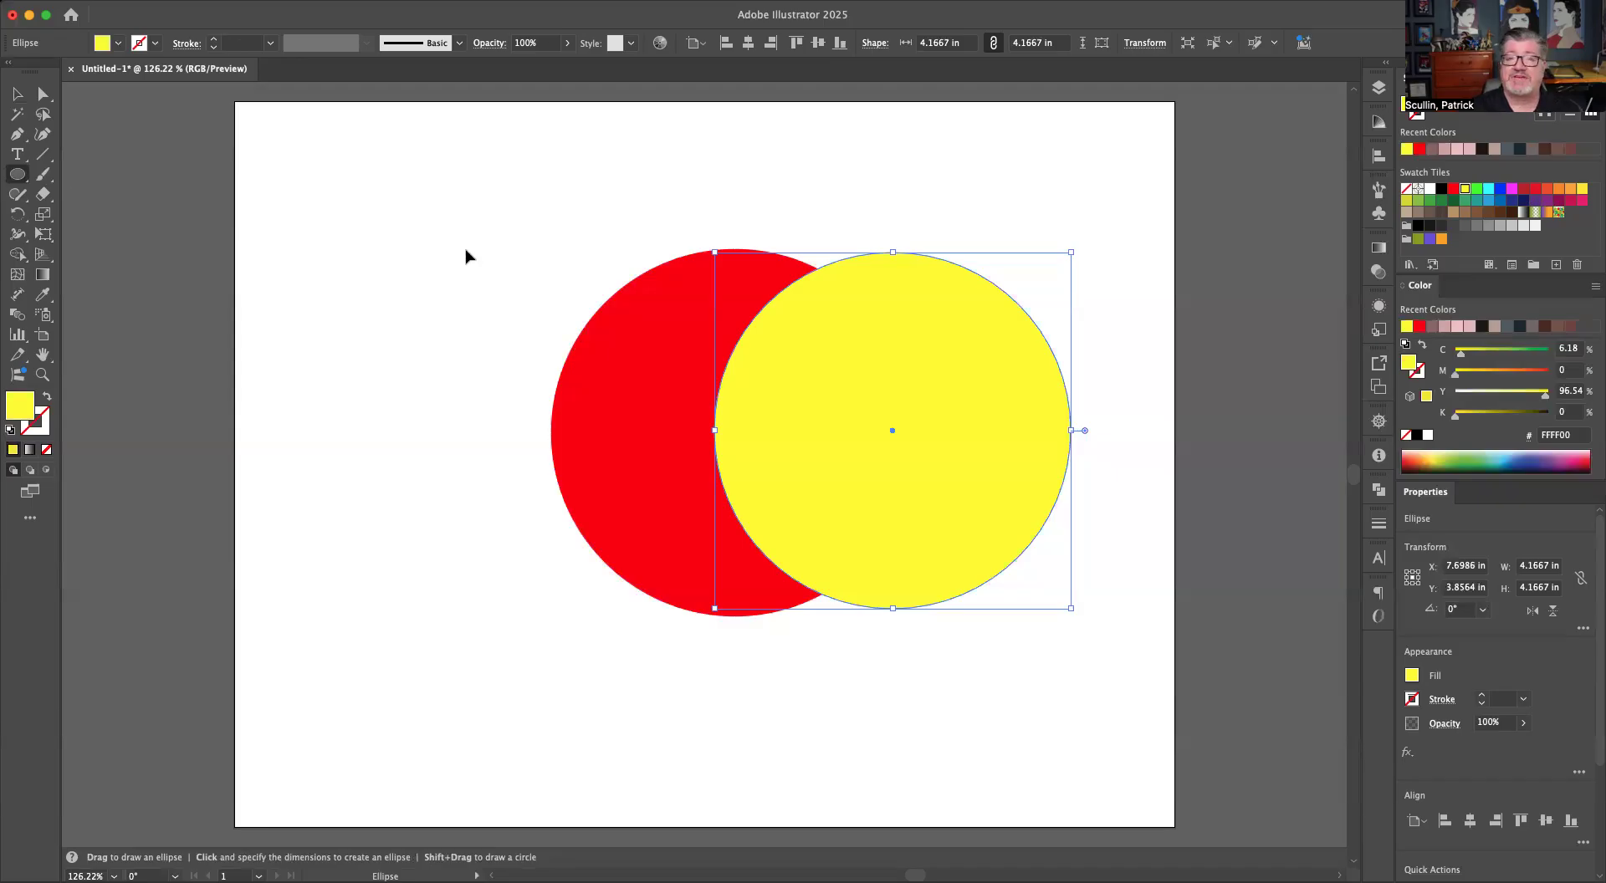
Step: Try merging the red and yellow circles into one shape with the Shape Builder, and undo the merge
{"action": "key", "text": "v"}
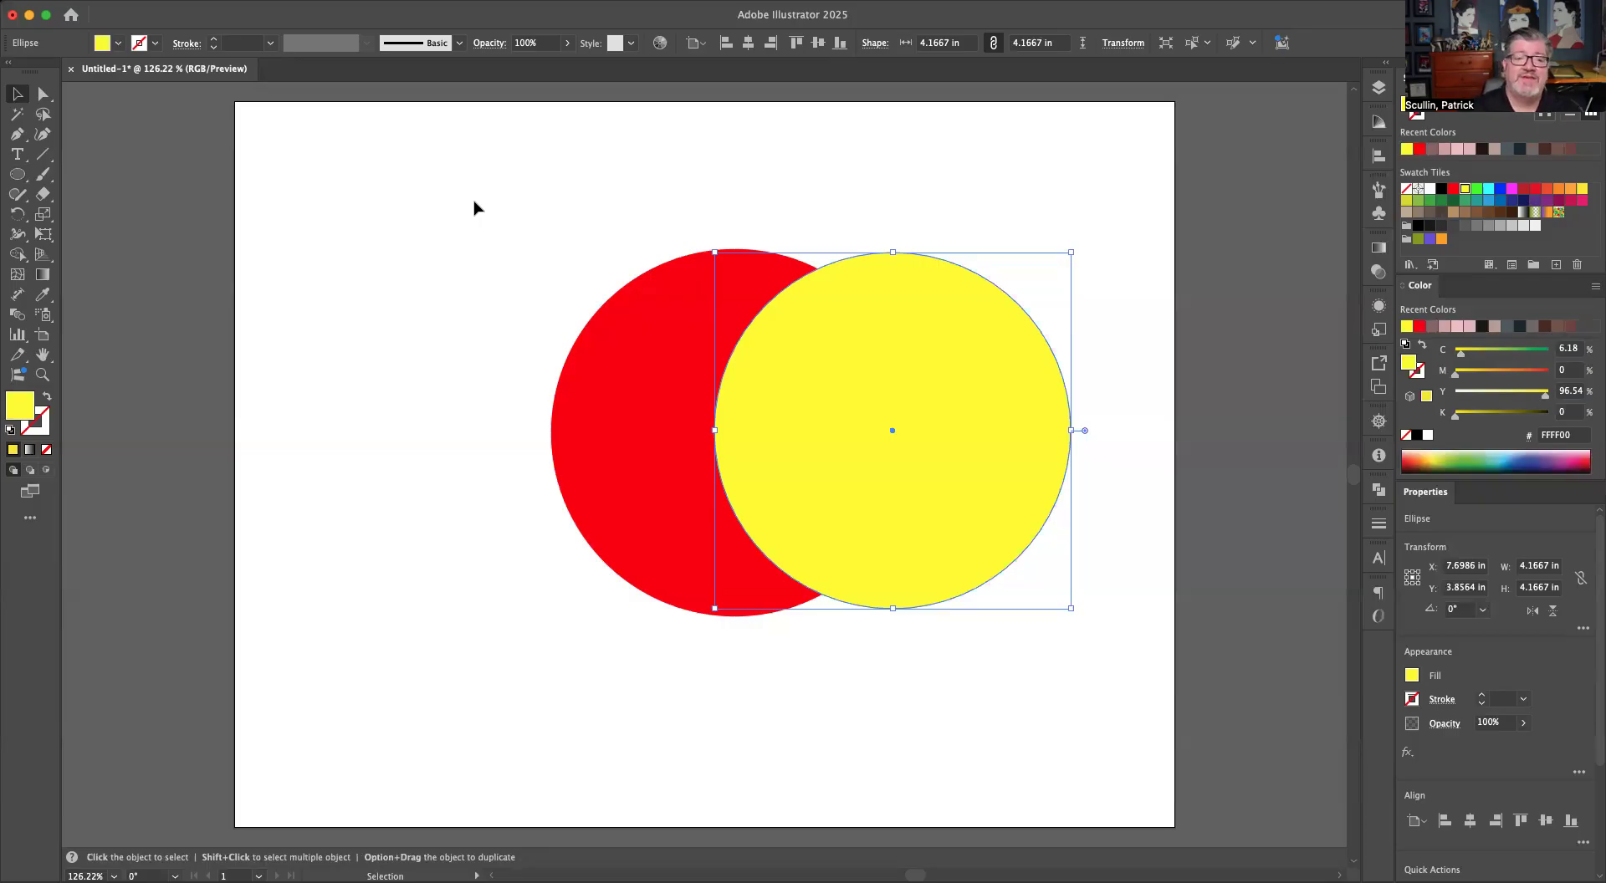
{"action": "left_click_drag", "start_coordinate": [517, 223], "coordinate": [1168, 670]}
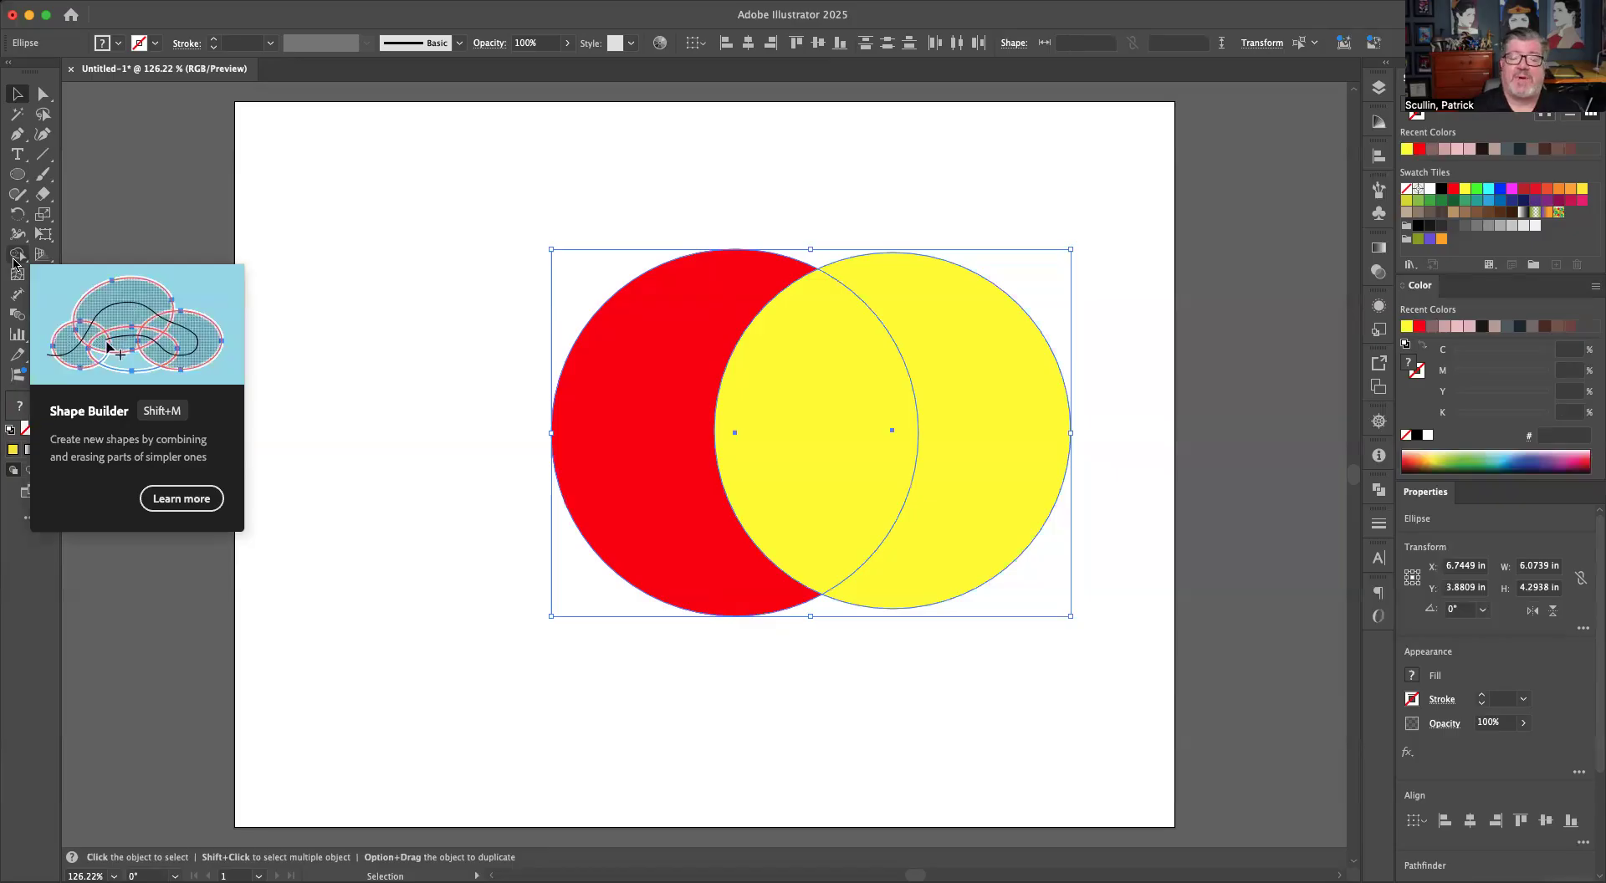
{"action": "key", "text": "shift+m"}
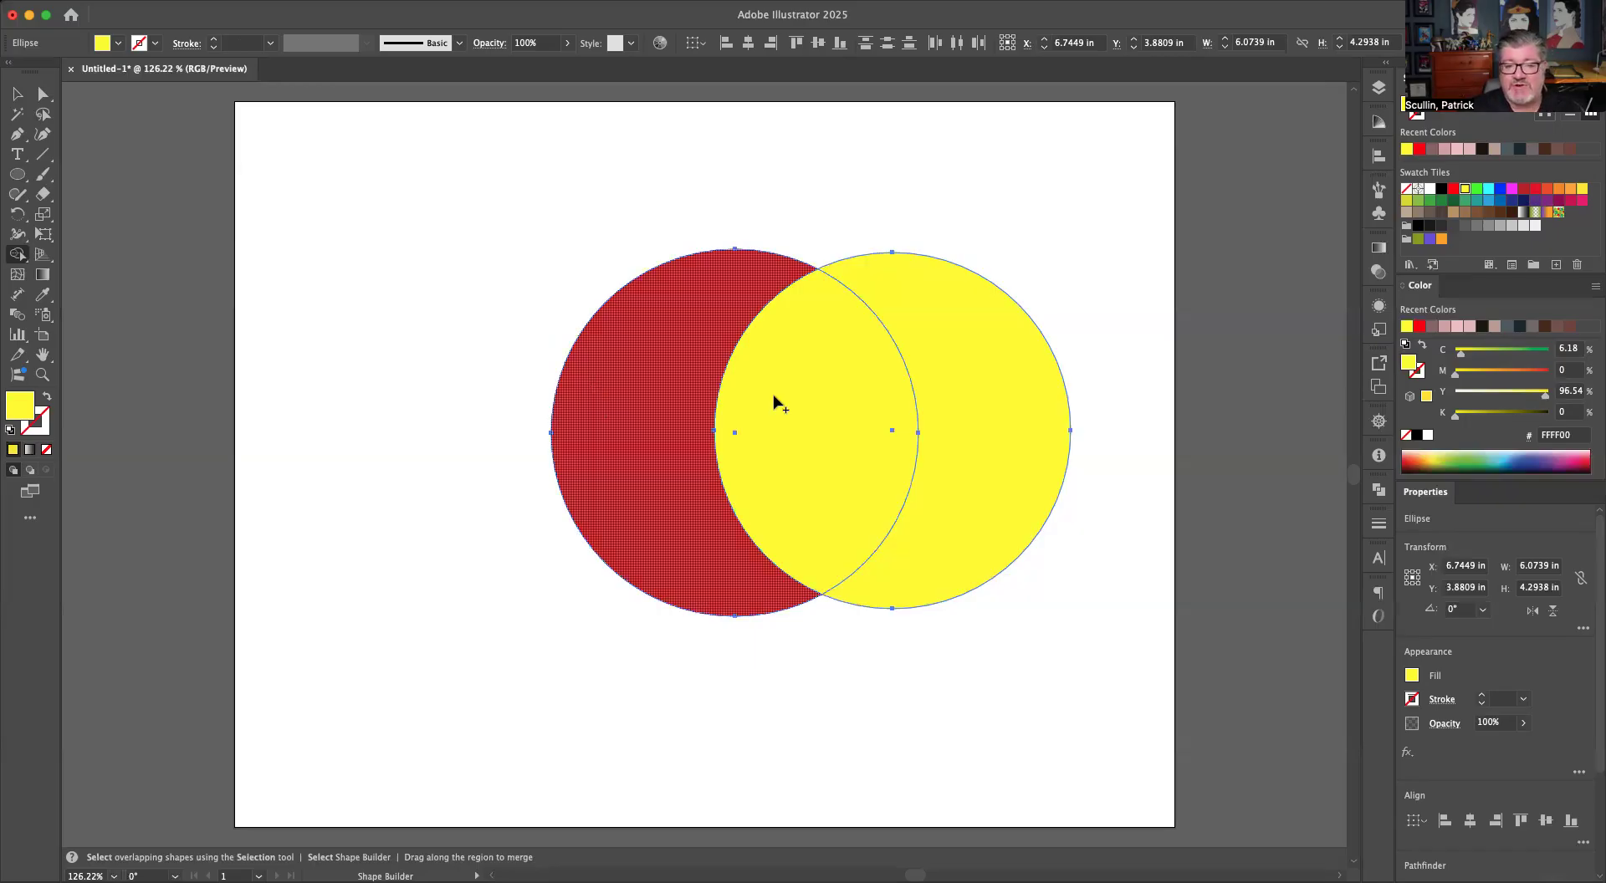
{"action": "left_click_drag", "start_coordinate": [962, 413], "coordinate": [957, 409]}
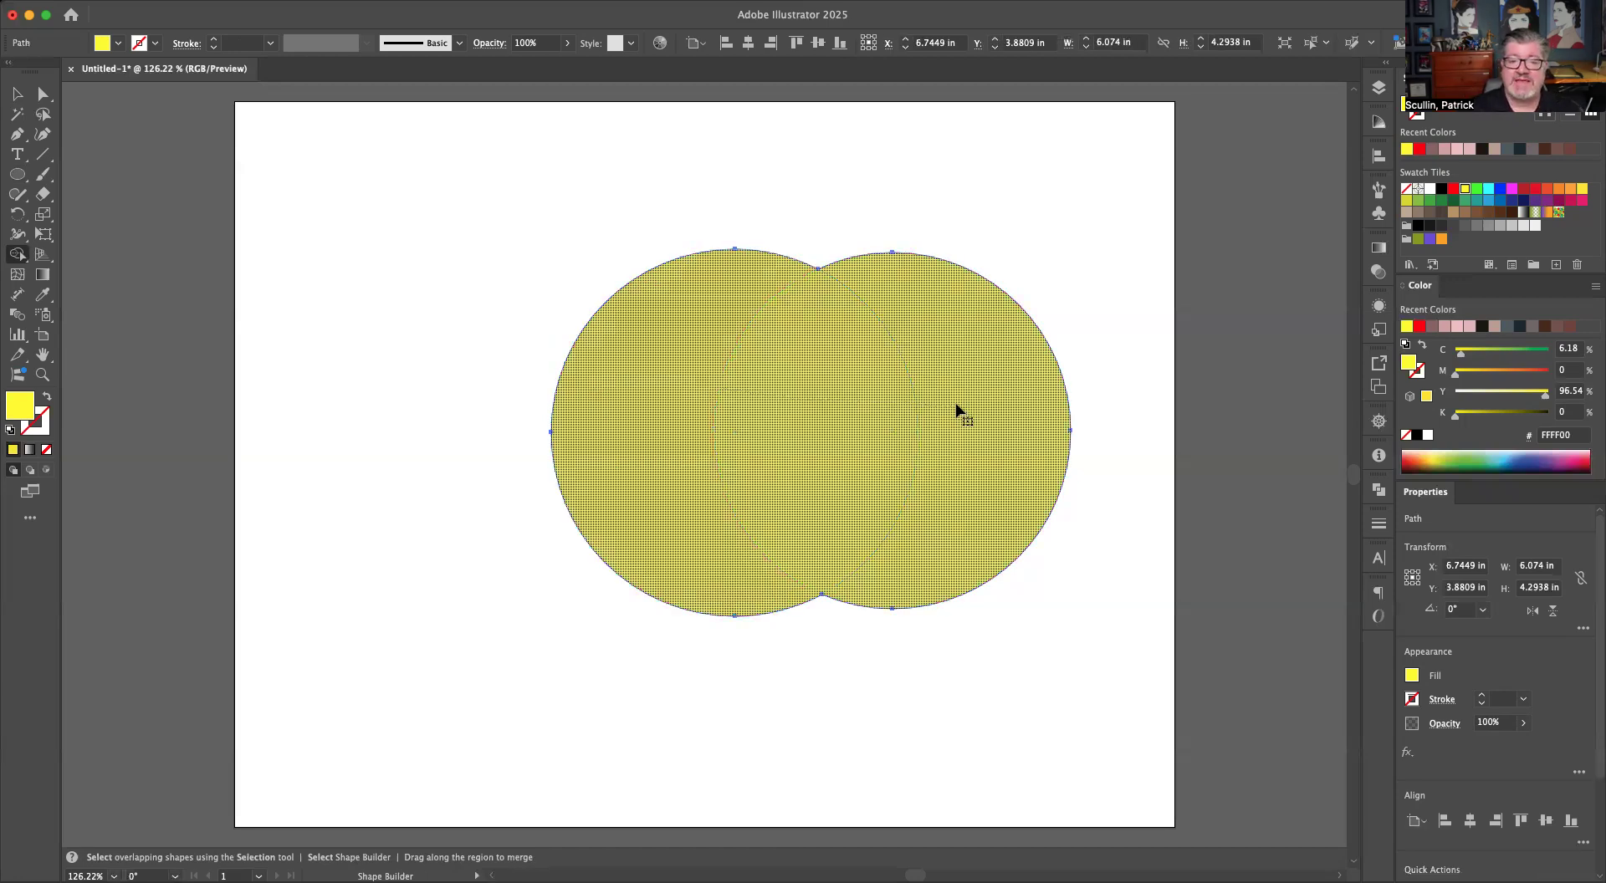
{"action": "key", "text": "super+z"}
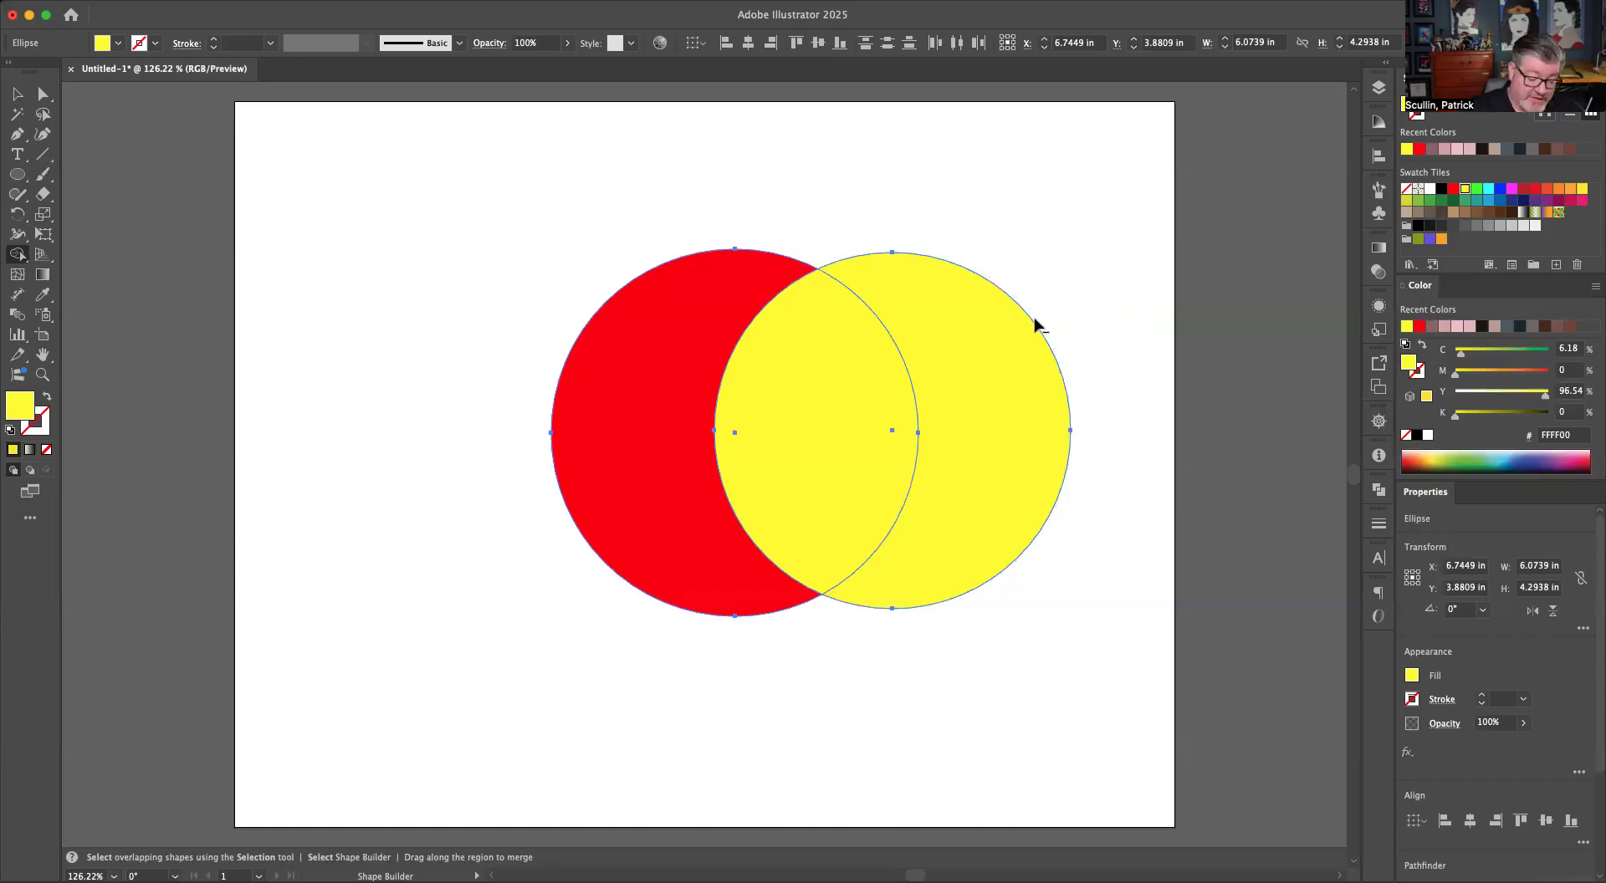
Step: Cut the yellow circle away from the red one with the Shape Builder, and delete the remaining crescent
{"action": "mouse_move", "coordinate": [1106, 294]}
{"action": "left_mouse_down"}
{"action": "mouse_move", "coordinate": [875, 379]}
{"action": "mouse_move", "coordinate": [1032, 313]}
{"action": "left_mouse_up"}
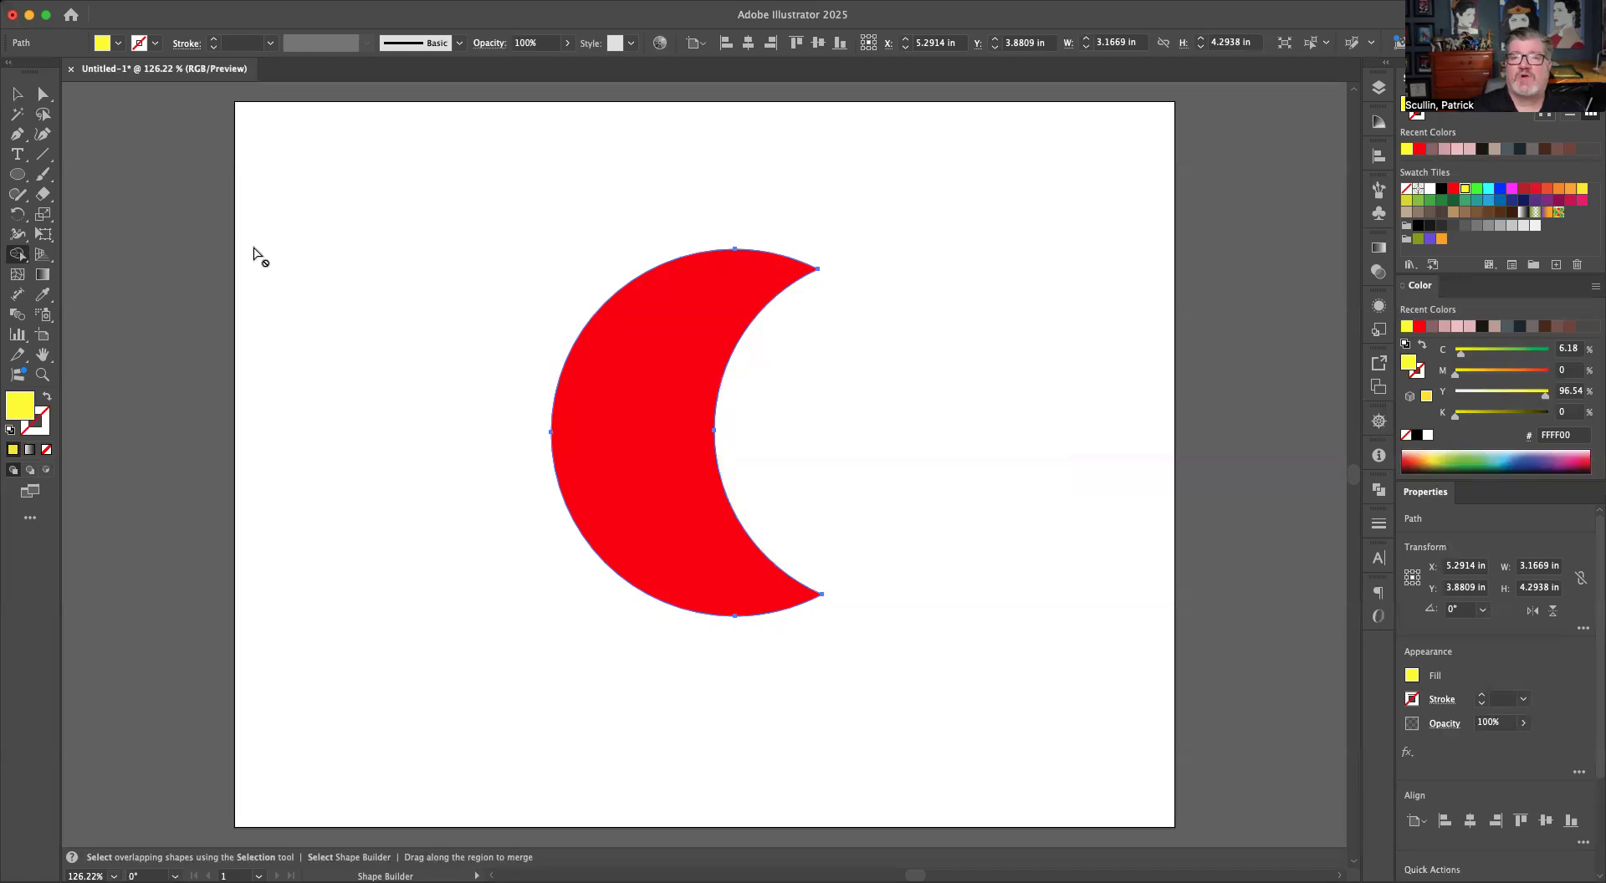
{"action": "key", "text": "Delete"}
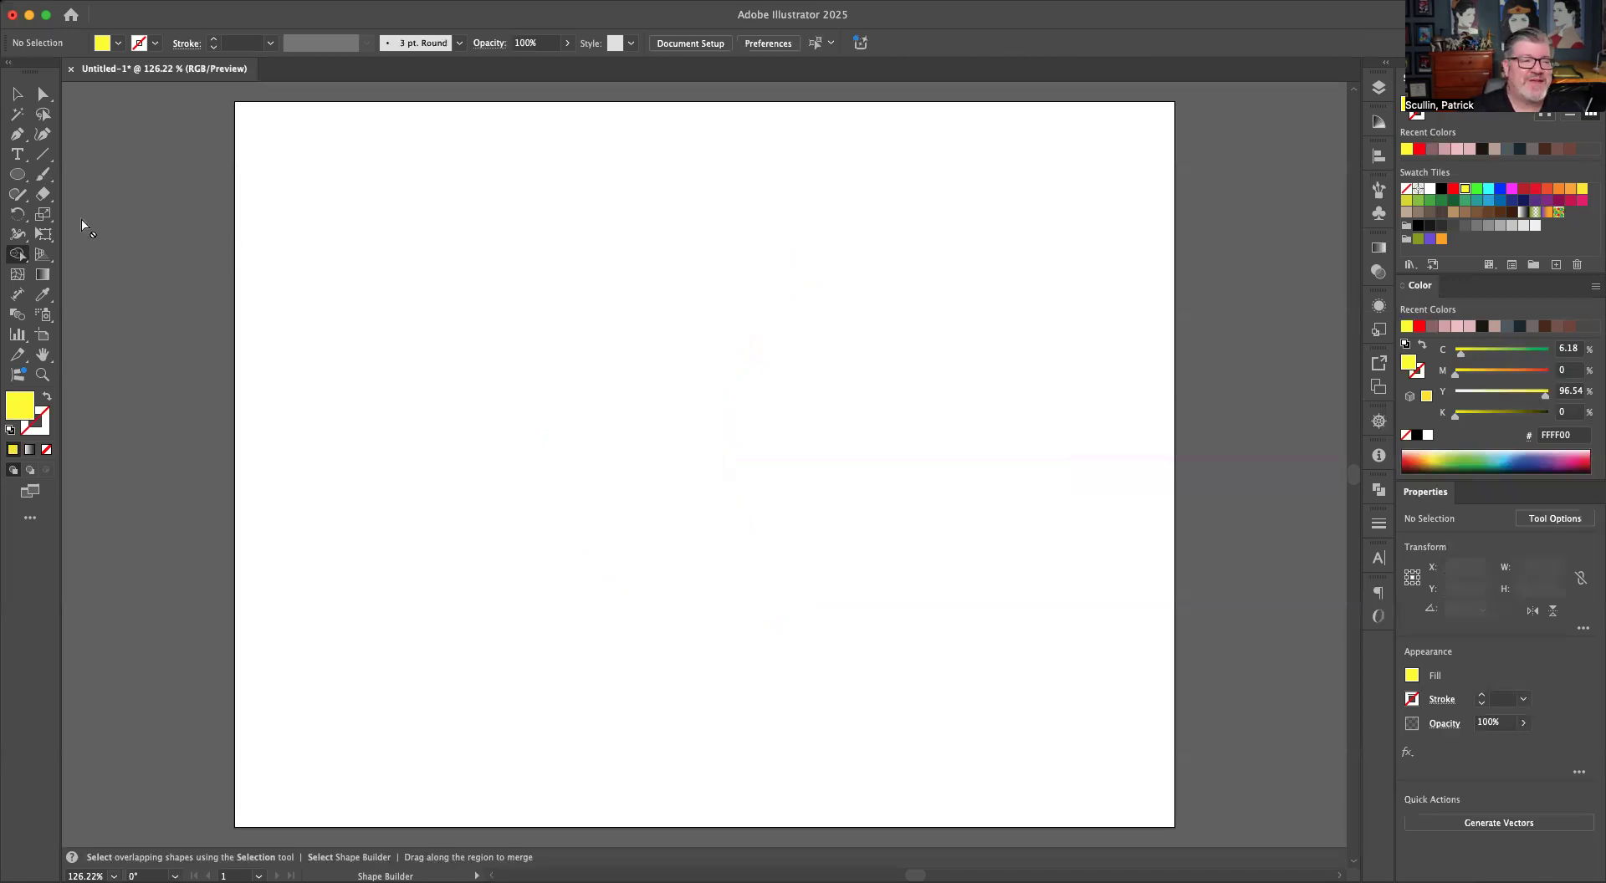
Step: Draw two overlapping red circles, one about 4.31 in across and a smaller one about 3.86 in across, shifted to its left
{"action": "left_click_drag", "start_coordinate": [22, 180], "coordinate": [94, 215]}
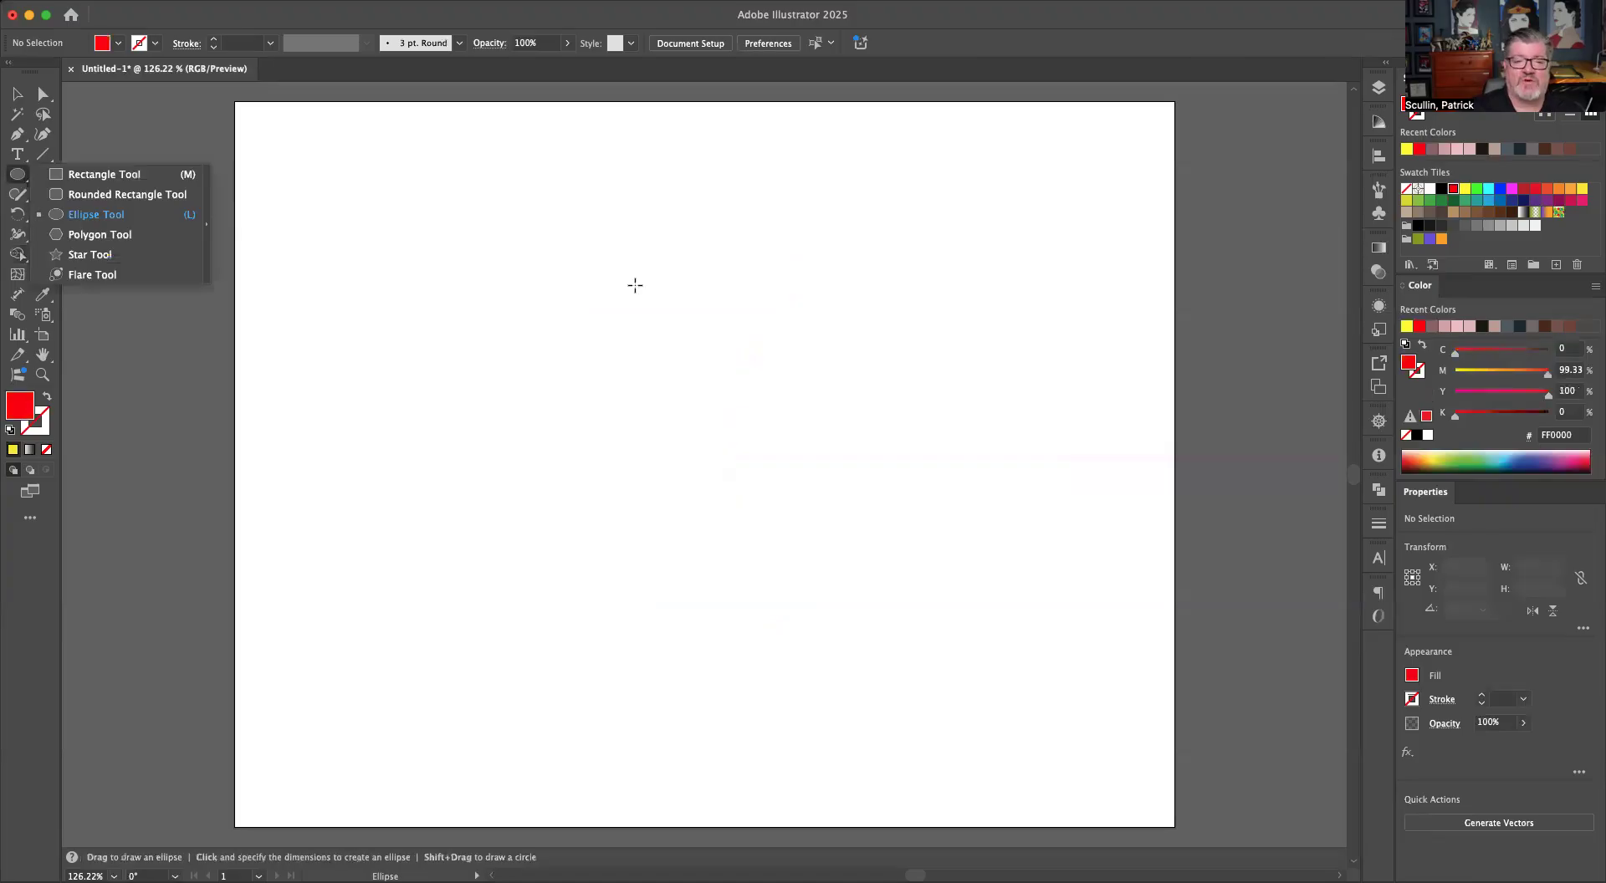
{"action": "left_click_drag", "start_coordinate": [597, 250], "coordinate": [887, 621]}
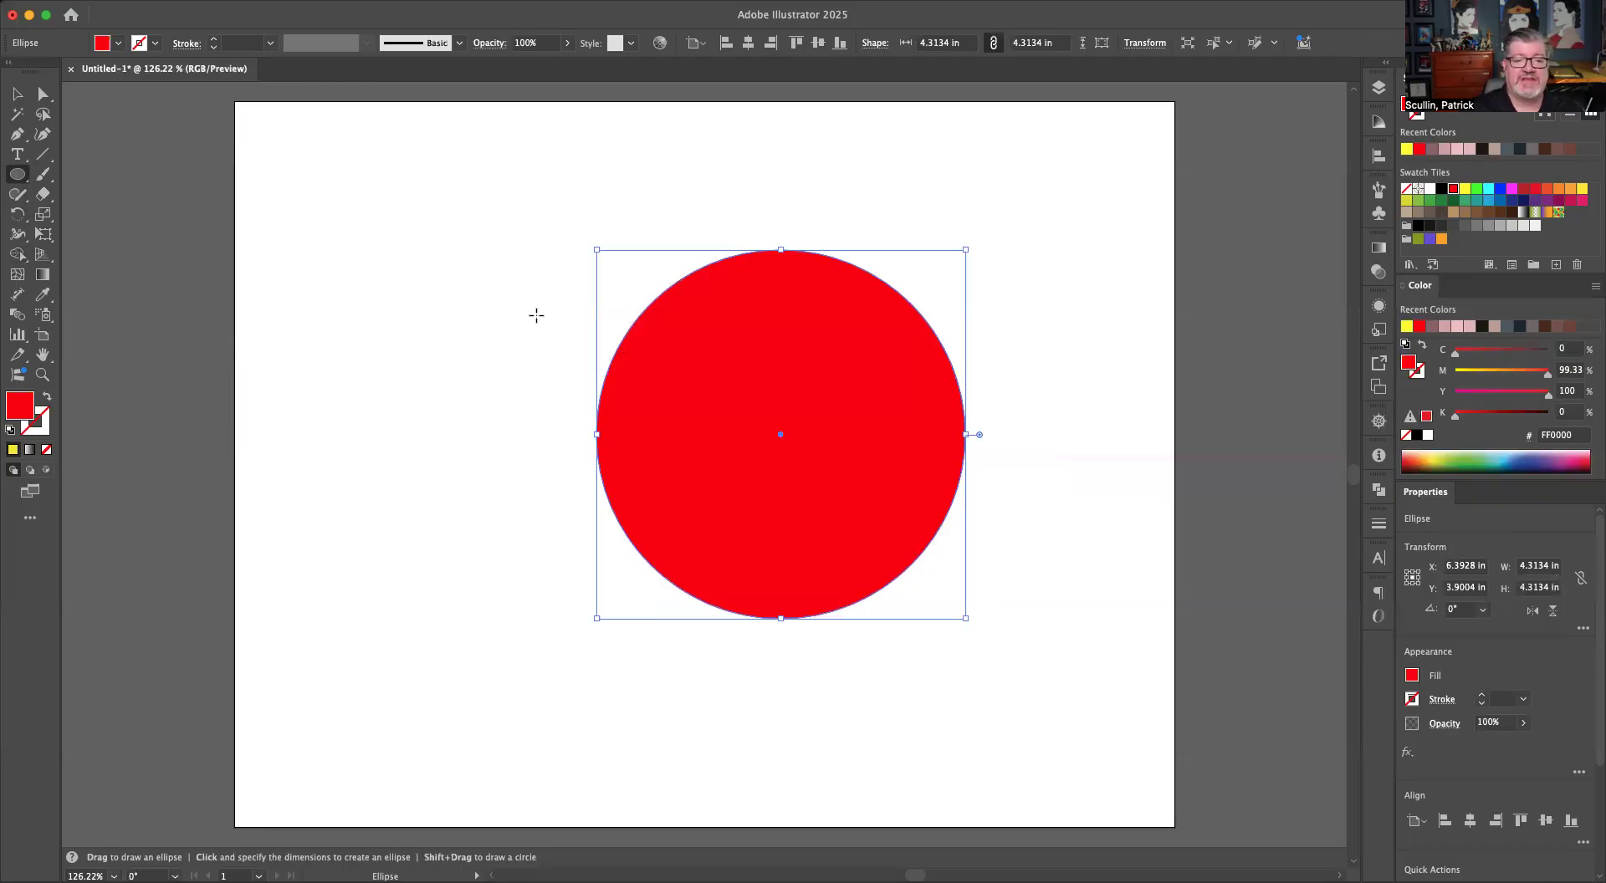
{"action": "left_click_drag", "start_coordinate": [779, 596], "coordinate": [827, 592]}
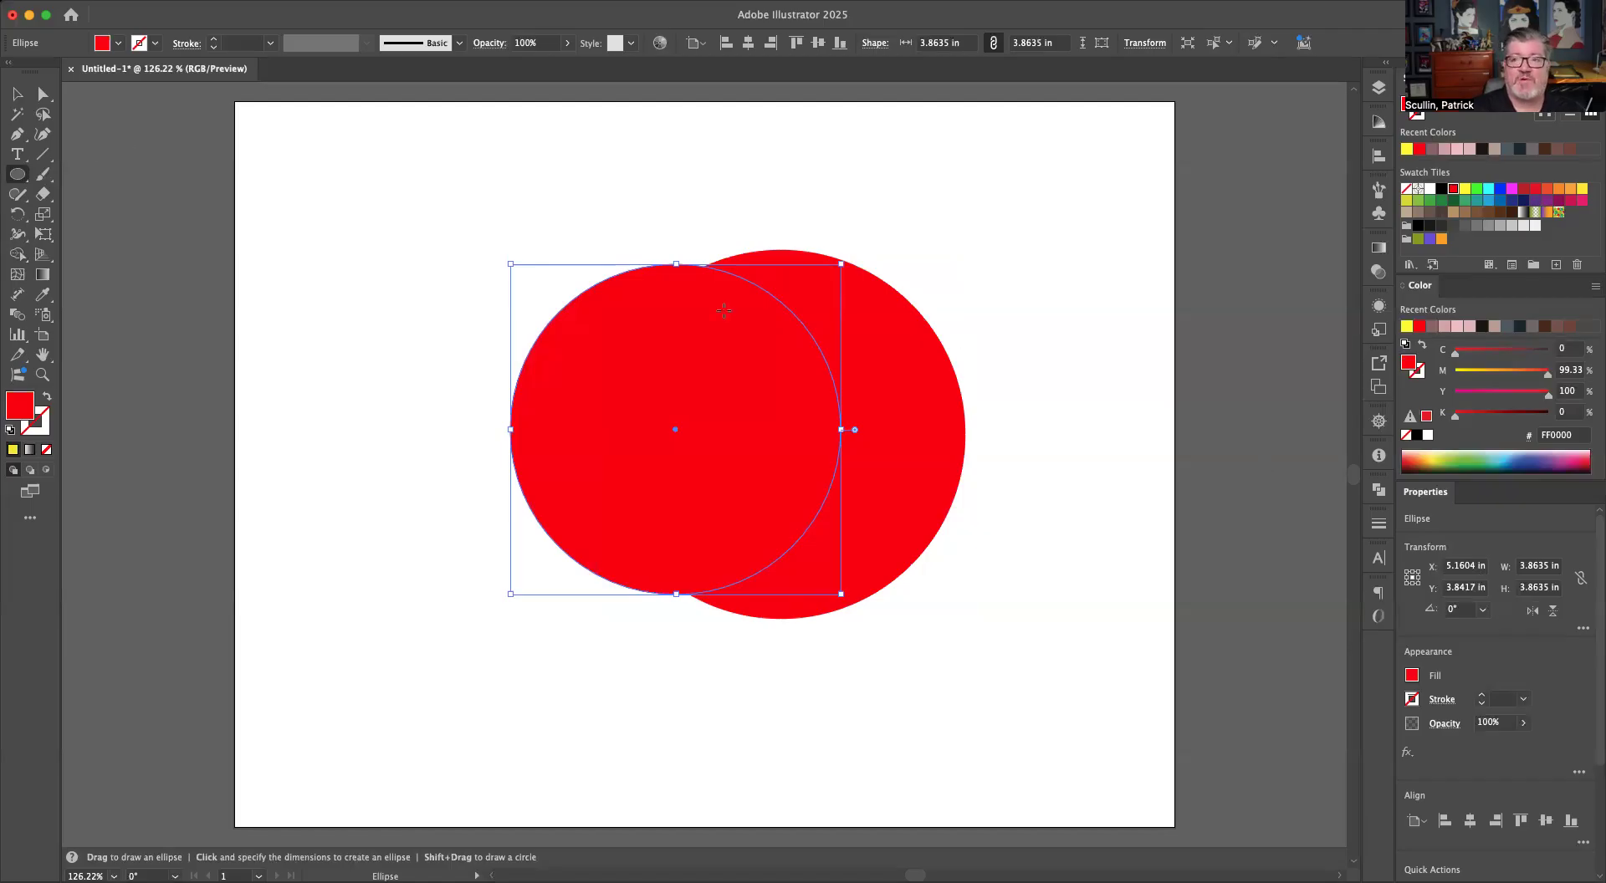
Step: Fill the larger circle behind with yellow, and select both circles together
{"action": "left_click", "coordinate": [926, 405], "text": "super"}
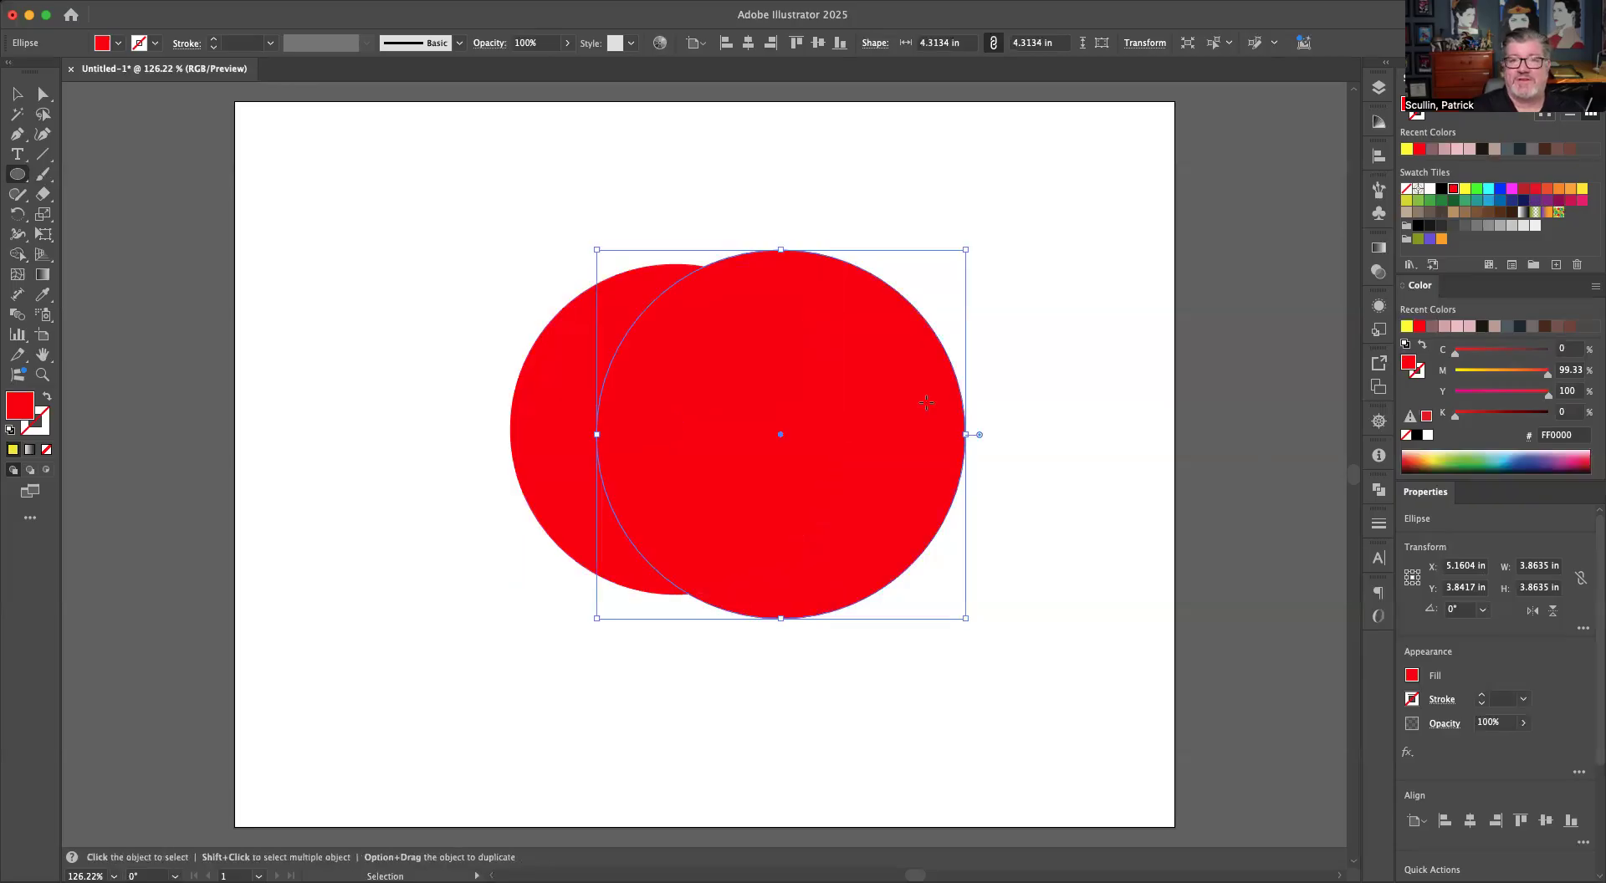
{"action": "left_click", "coordinate": [1464, 190]}
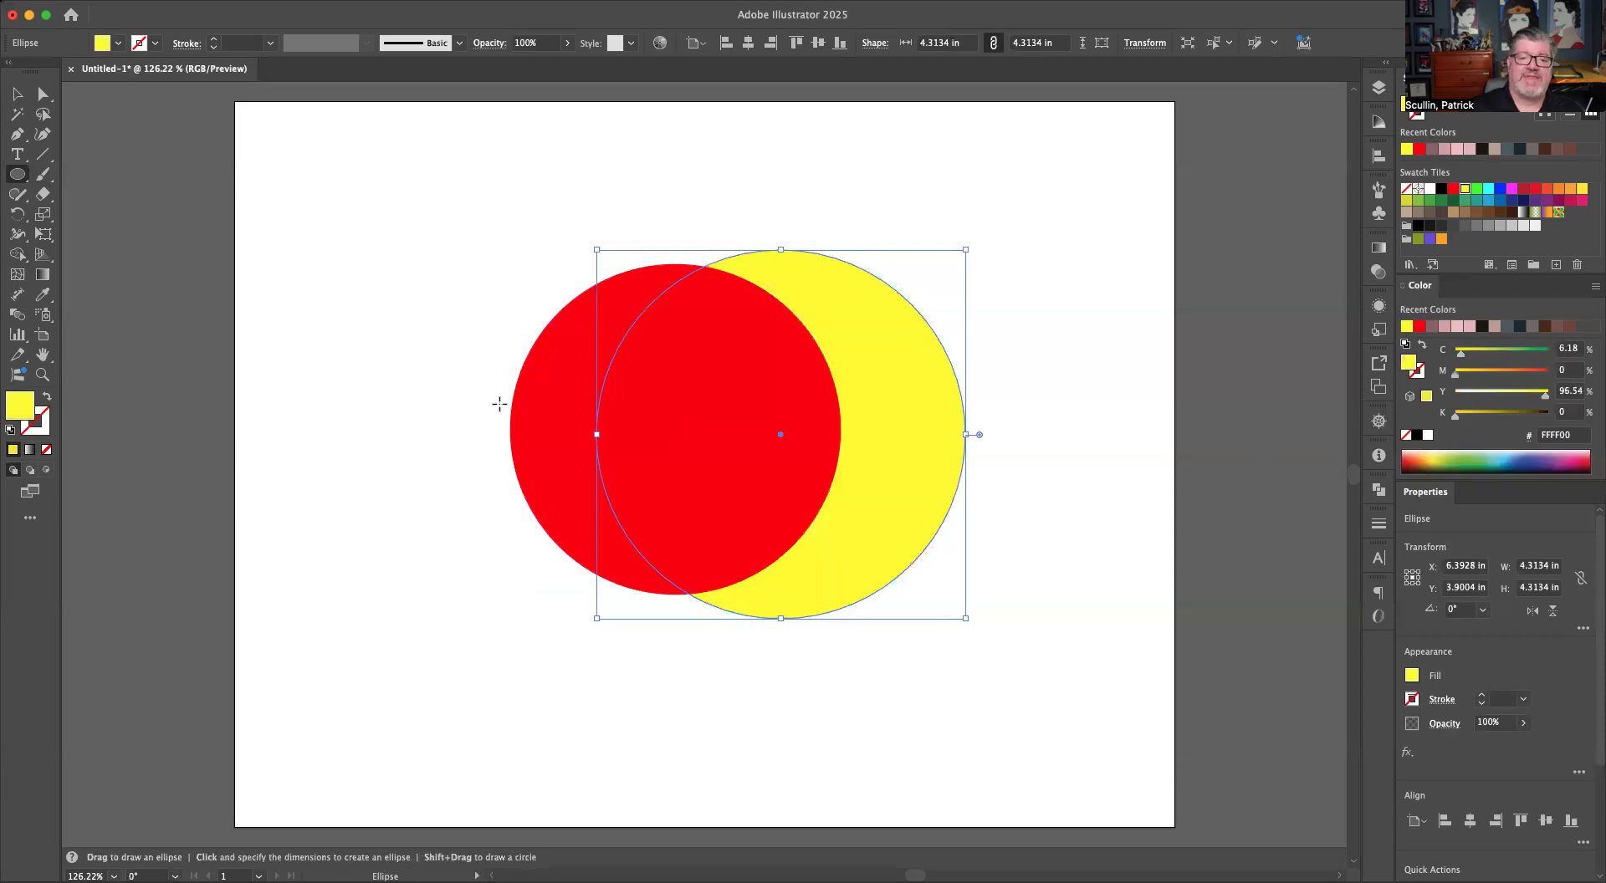
{"action": "left_click", "coordinate": [539, 269], "text": "super"}
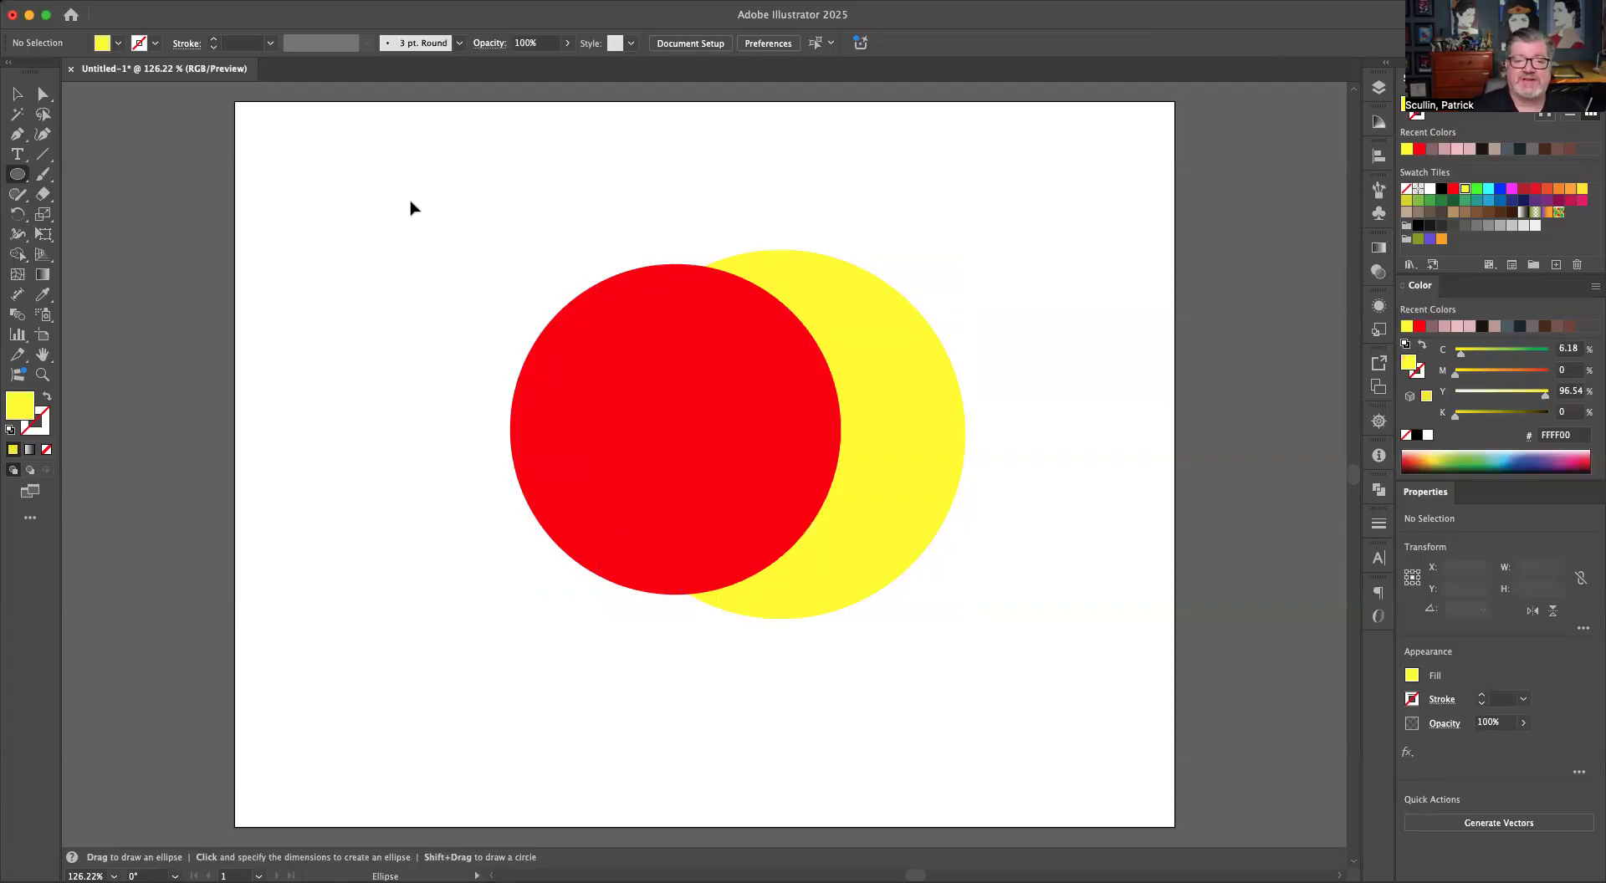
{"action": "key", "text": "v"}
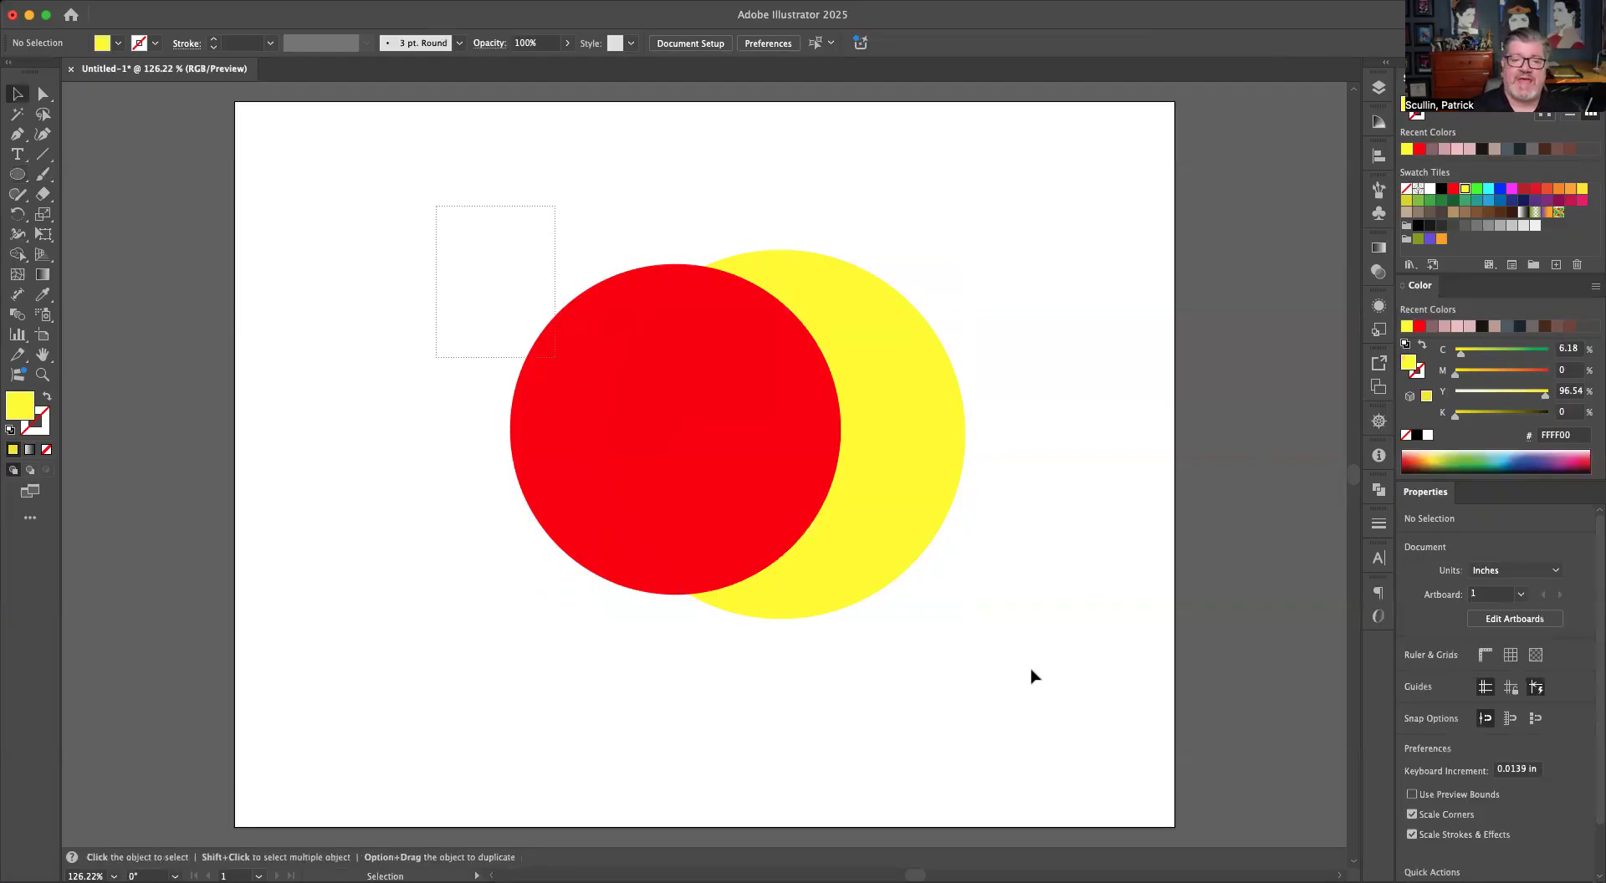
{"action": "left_click_drag", "start_coordinate": [436, 206], "coordinate": [1031, 676]}
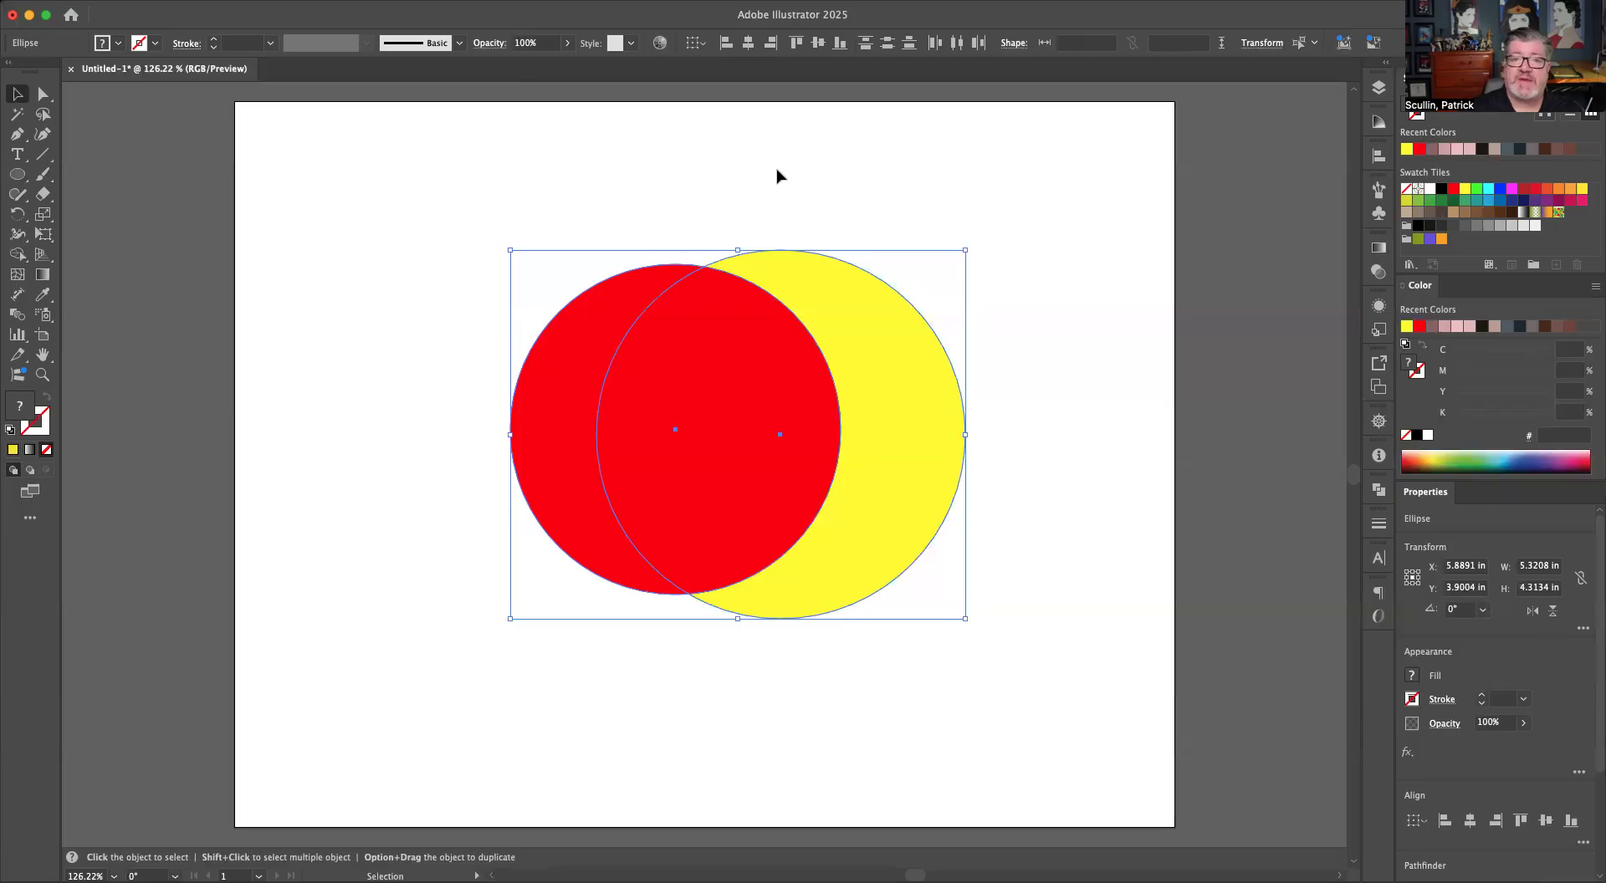
{"action": "left_click", "coordinate": [423, 1]}
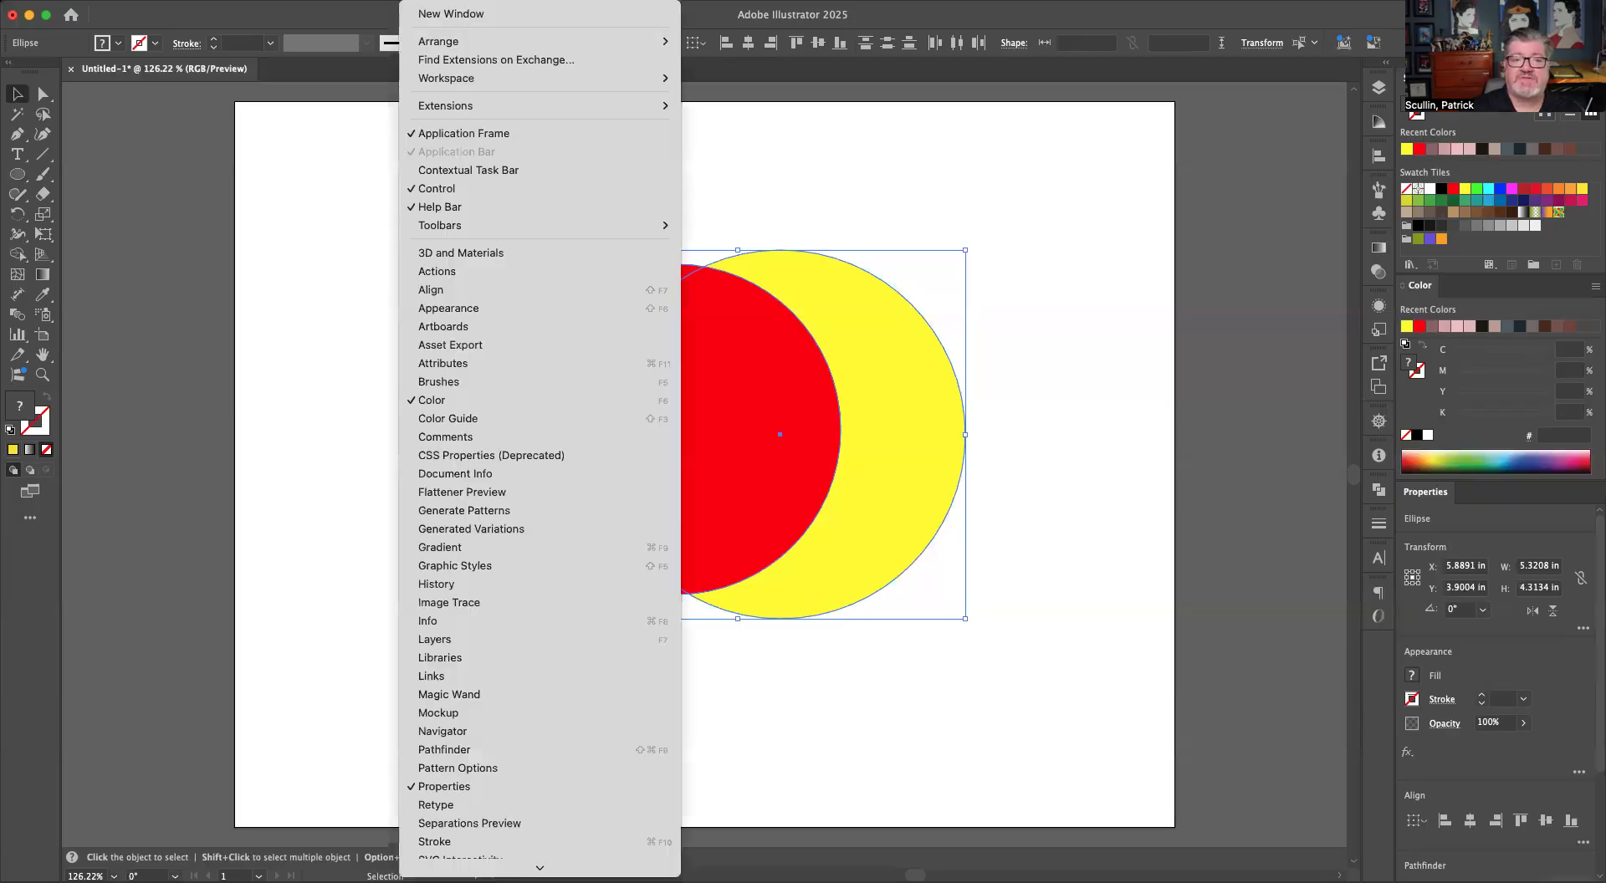
{"action": "mouse_move", "coordinate": [506, 80]}
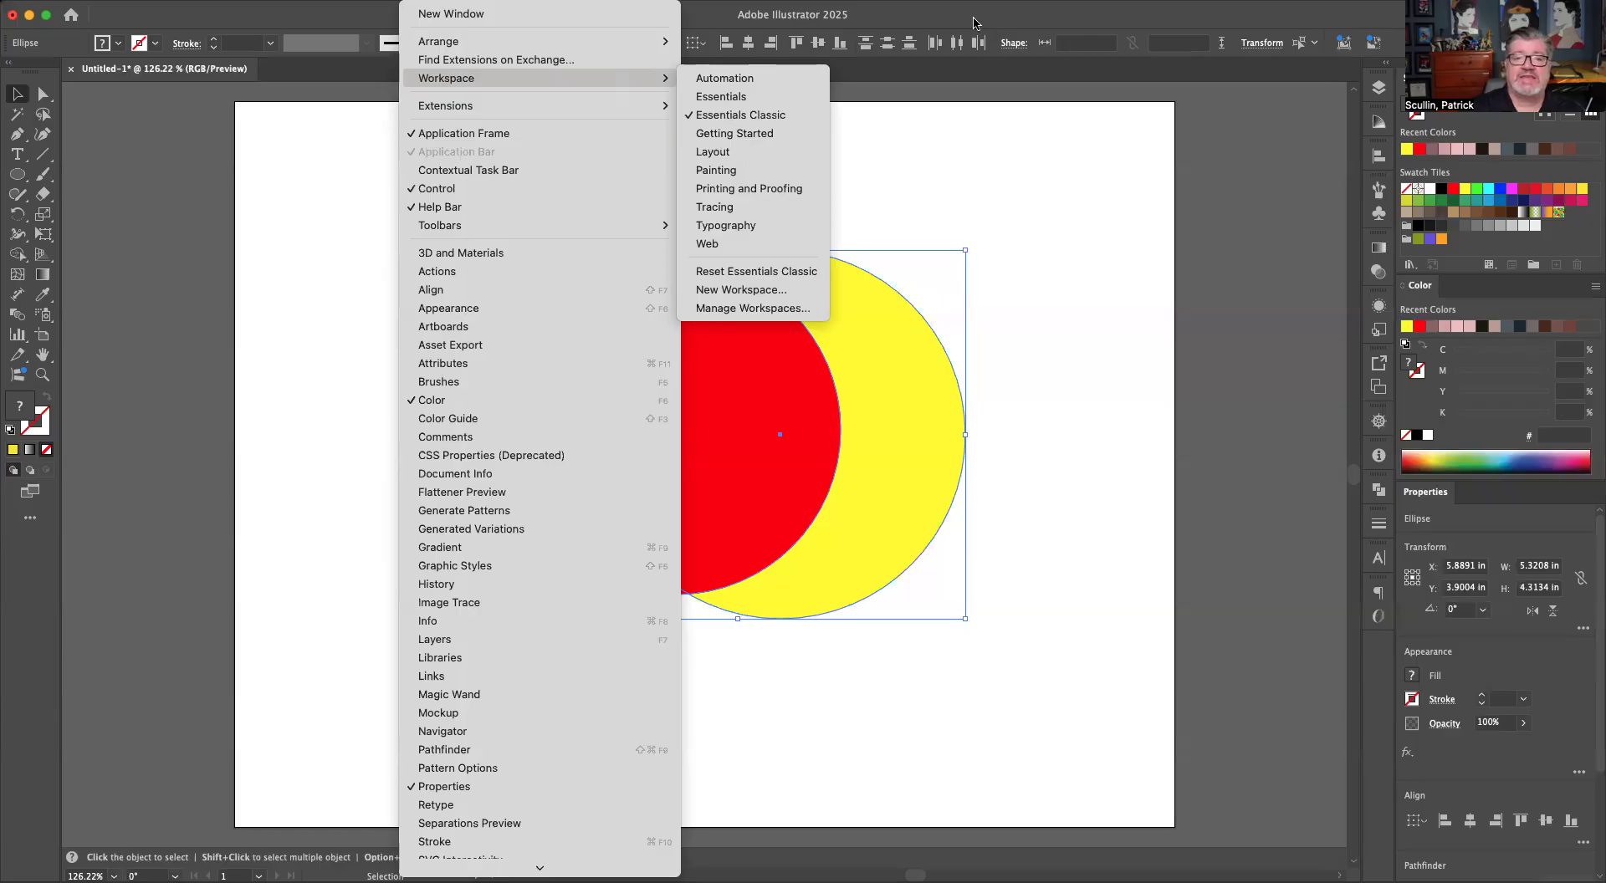
{"action": "left_click", "coordinate": [820, 46]}
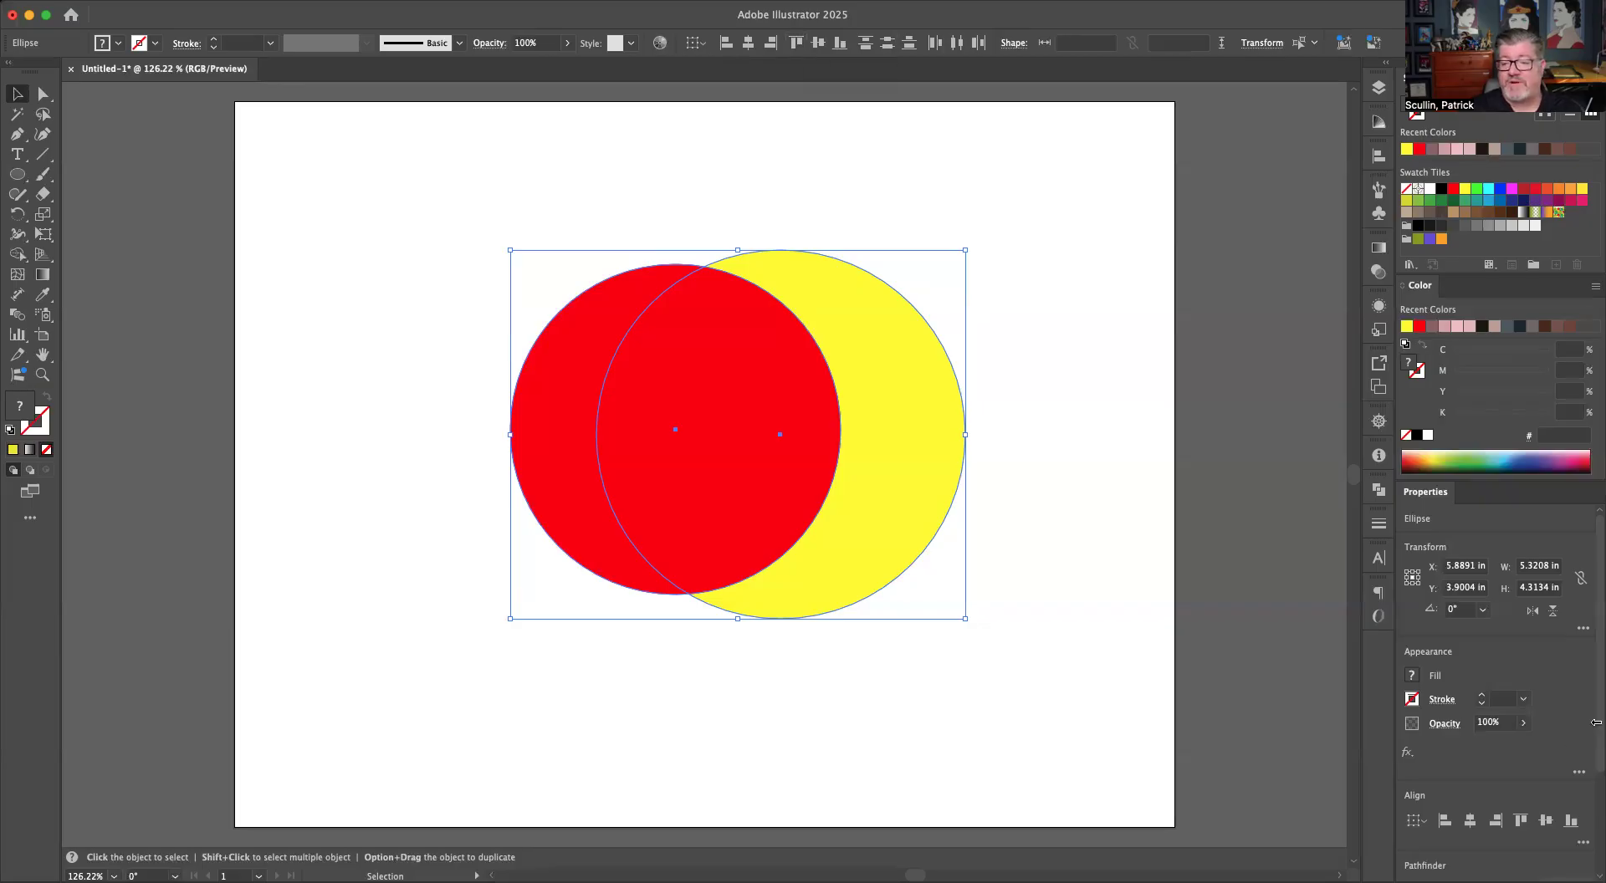
Step: Align the red and yellow circles on their horizontal and vertical centers, and deselect them
{"action": "scroll", "coordinate": [1541, 694], "scroll_direction": "down", "scroll_amount": 2}
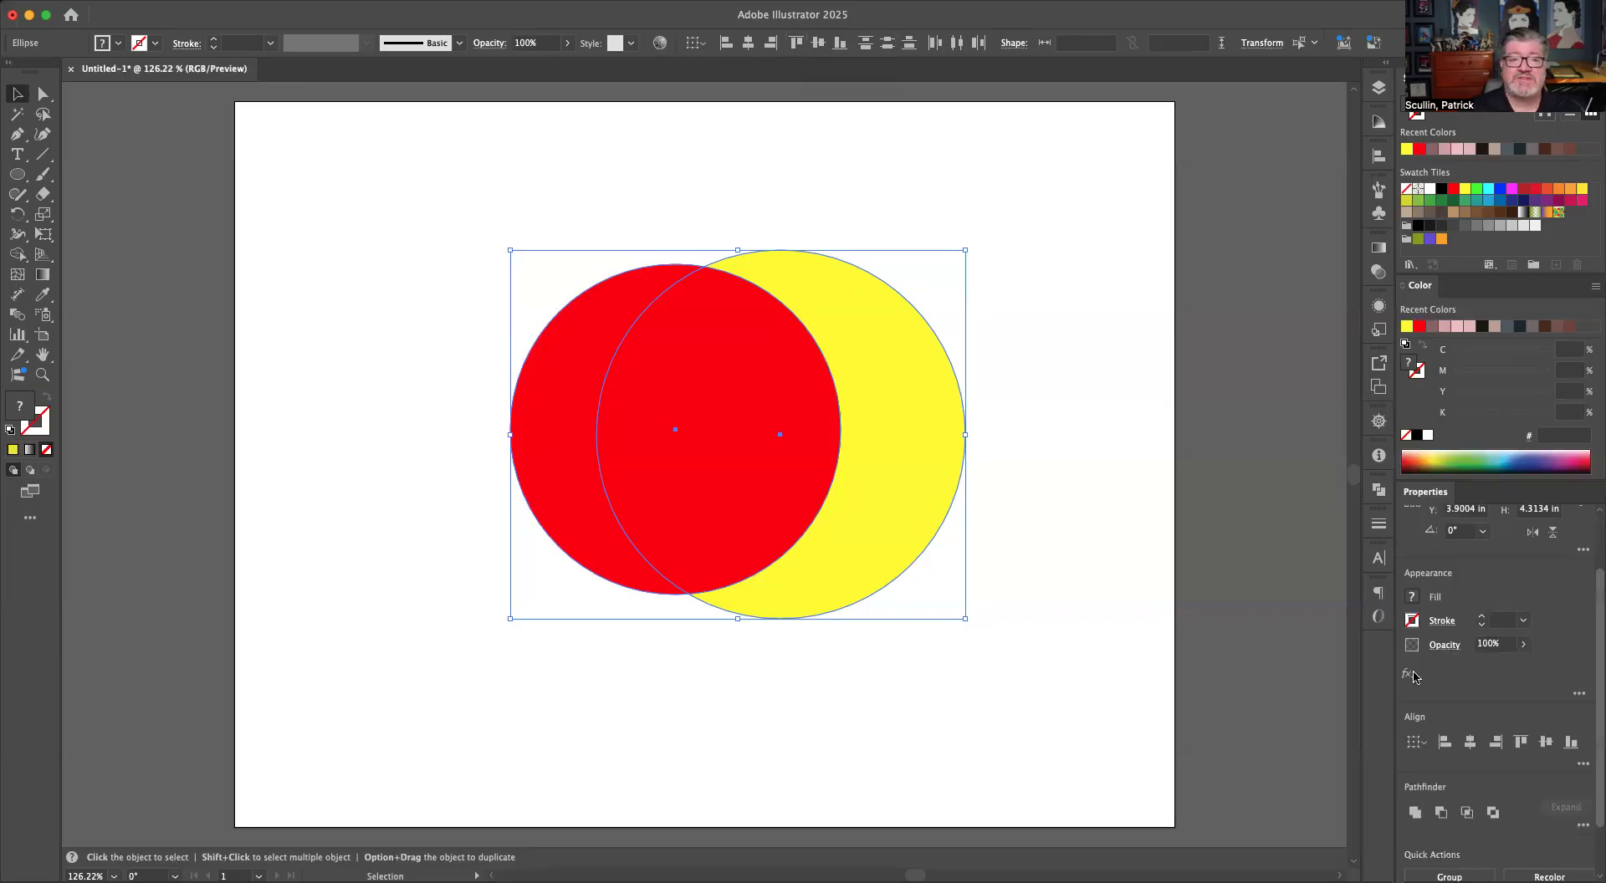
{"action": "scroll", "coordinate": [1496, 678], "scroll_direction": "down", "scroll_amount": 2}
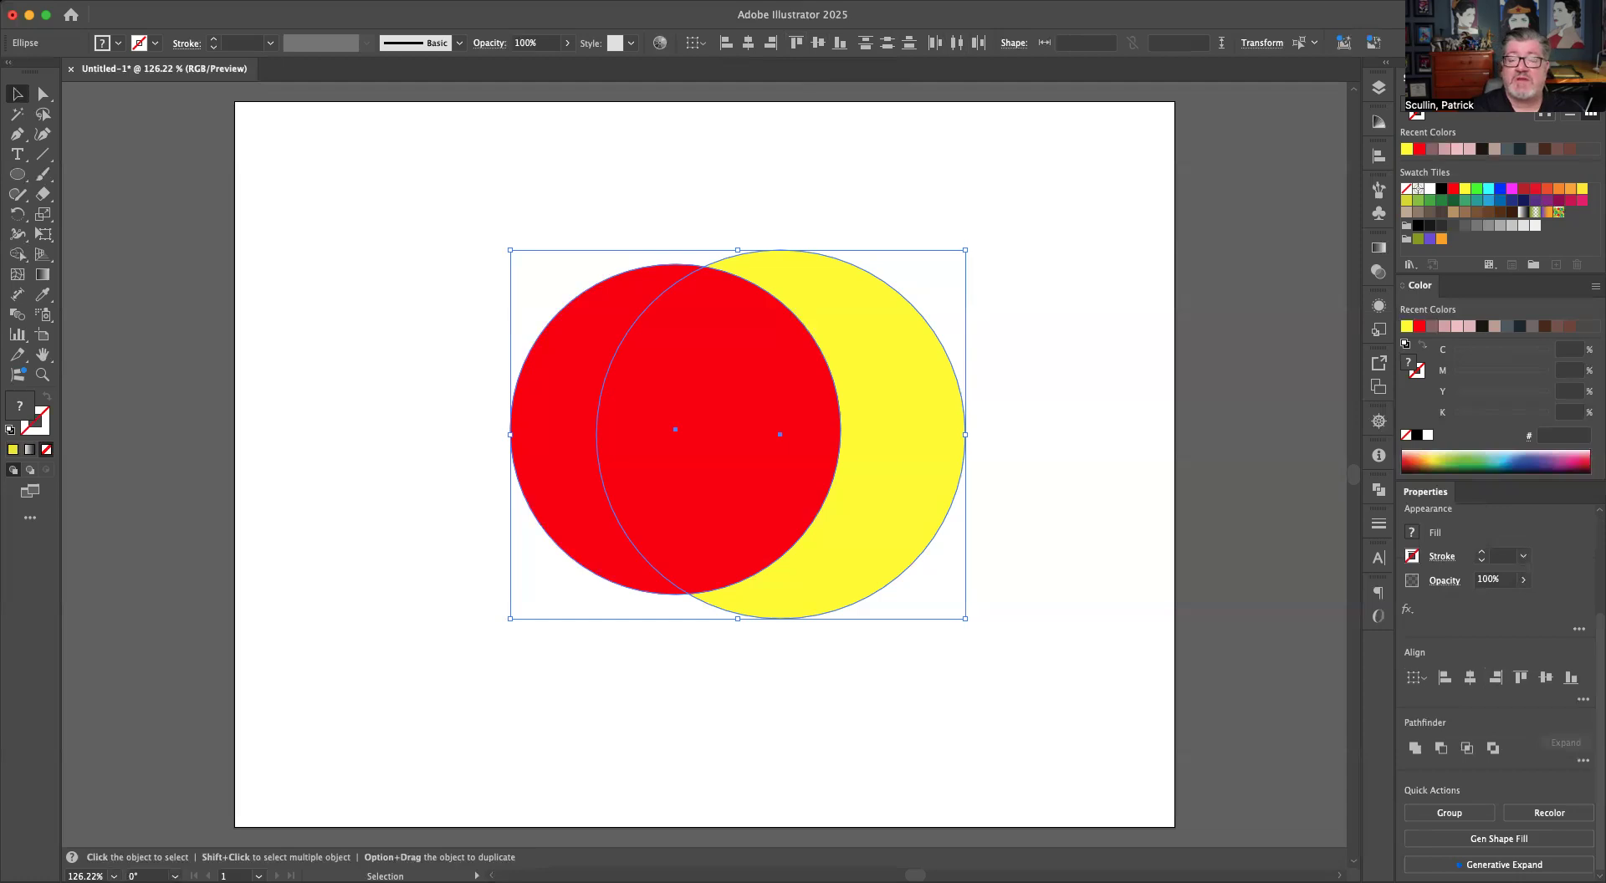
{"action": "left_click", "coordinate": [749, 46]}
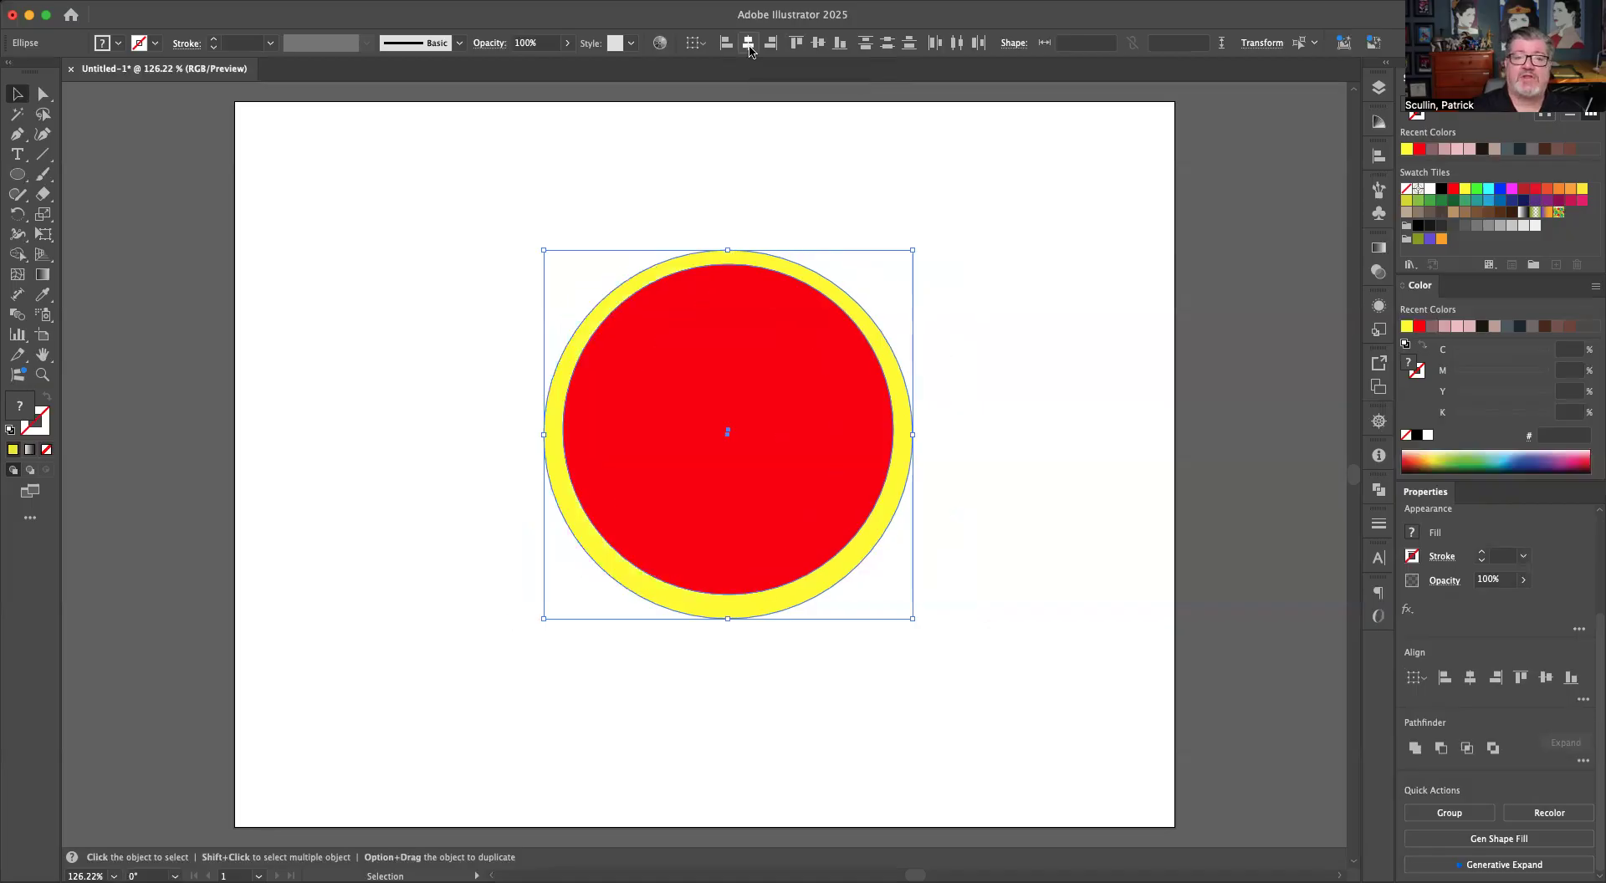
{"action": "left_click", "coordinate": [818, 46]}
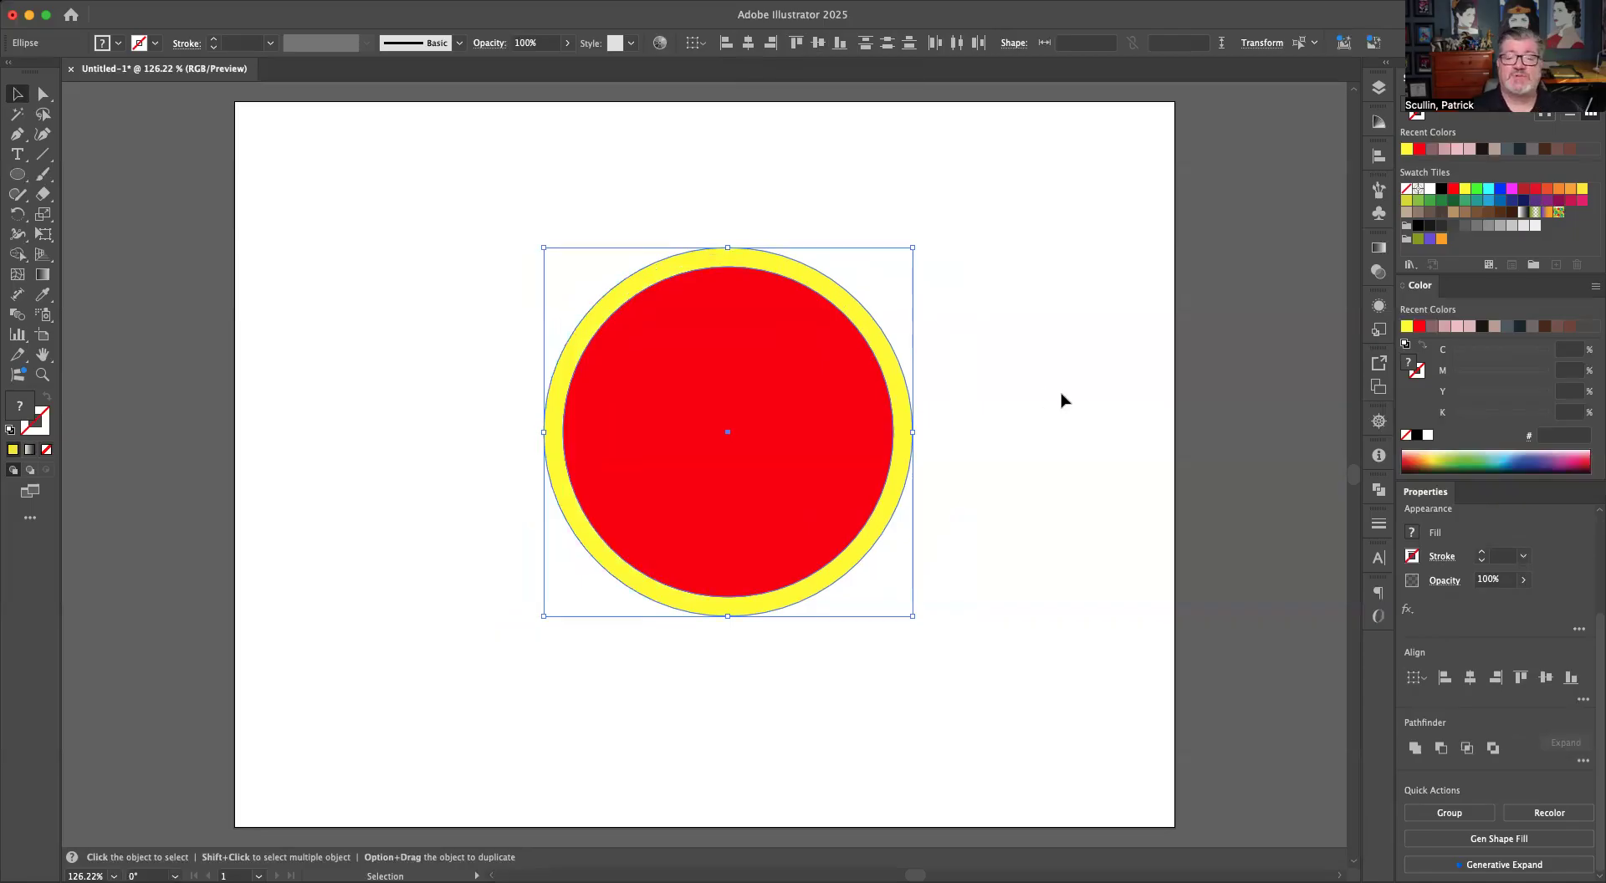
{"action": "left_click", "coordinate": [1061, 400]}
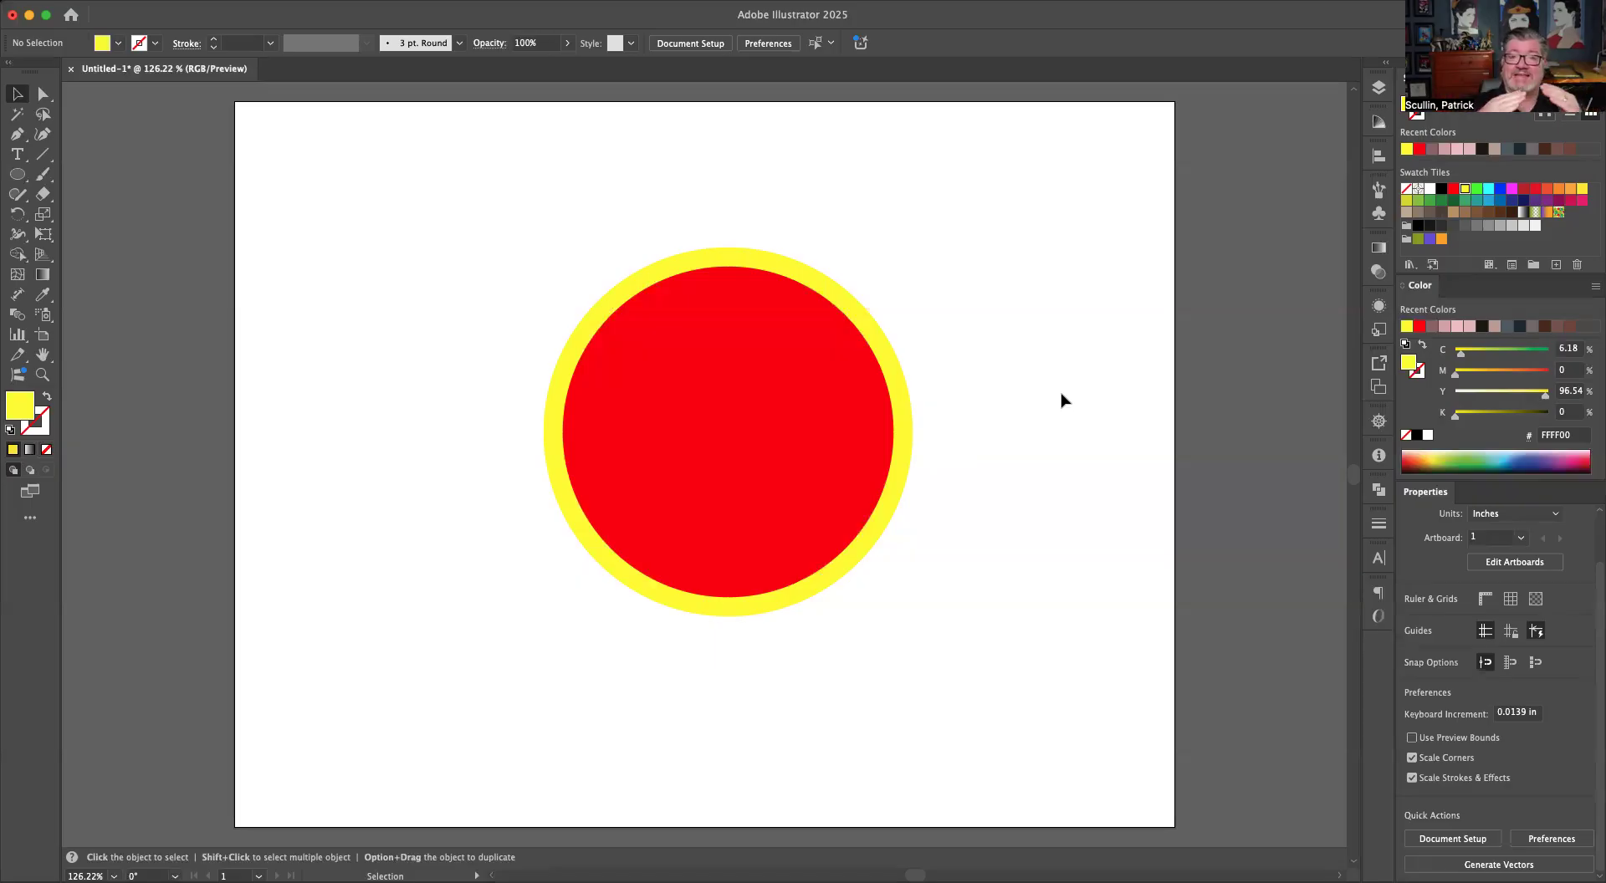
Step: Shrink the red circle evenly around its center to about 3.44 in across, undo the off-center resize, and deselect it
{"action": "left_click", "coordinate": [684, 343]}
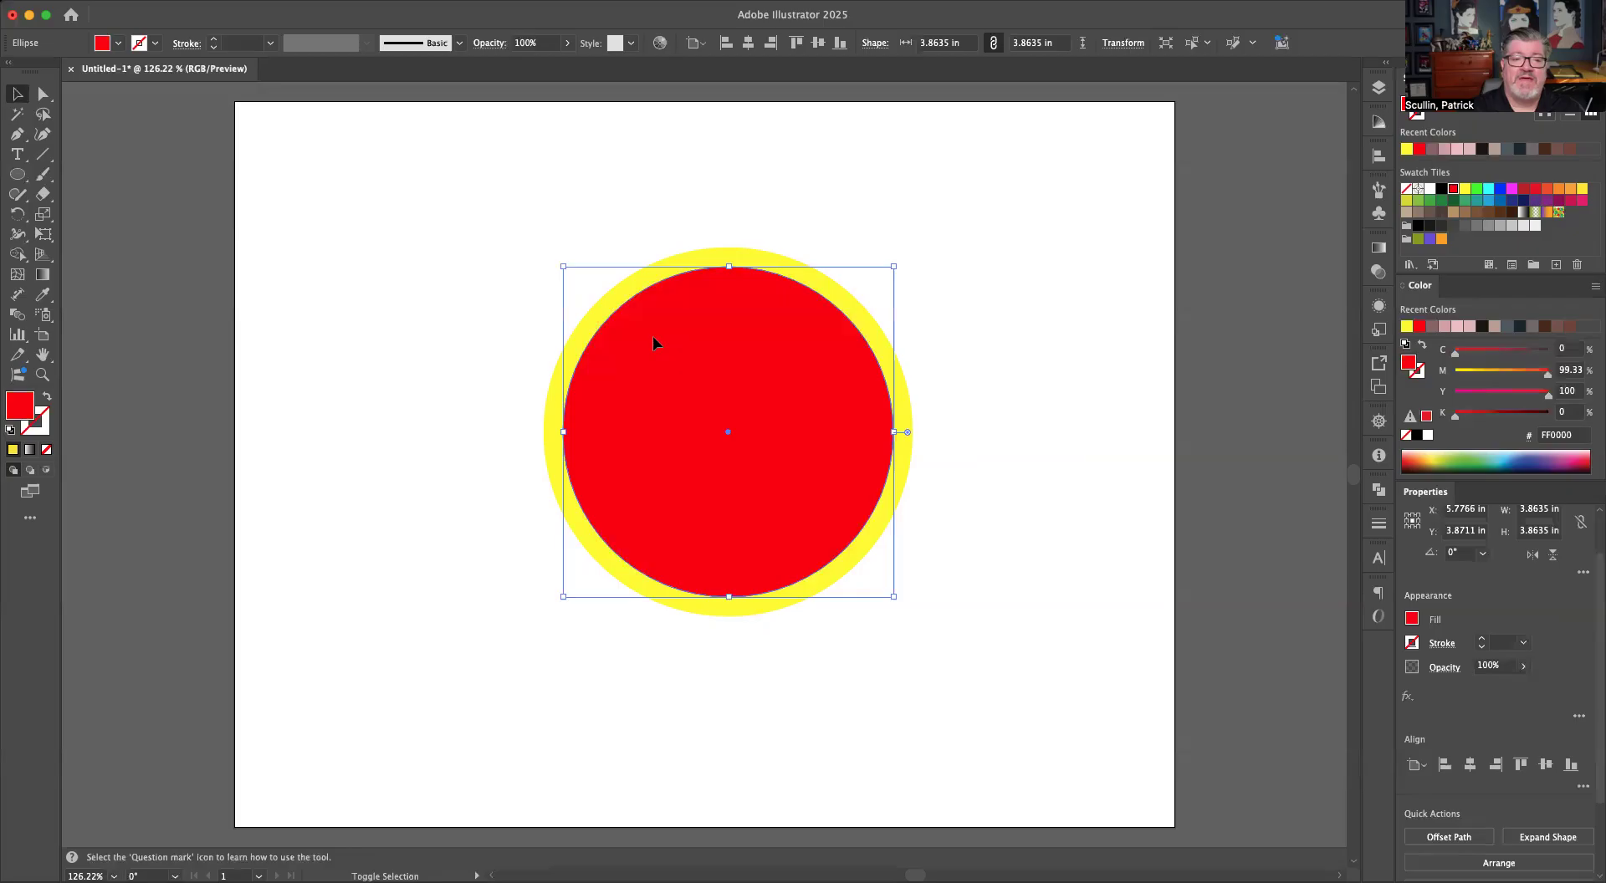
{"action": "left_click_drag", "start_coordinate": [565, 267], "coordinate": [583, 282]}
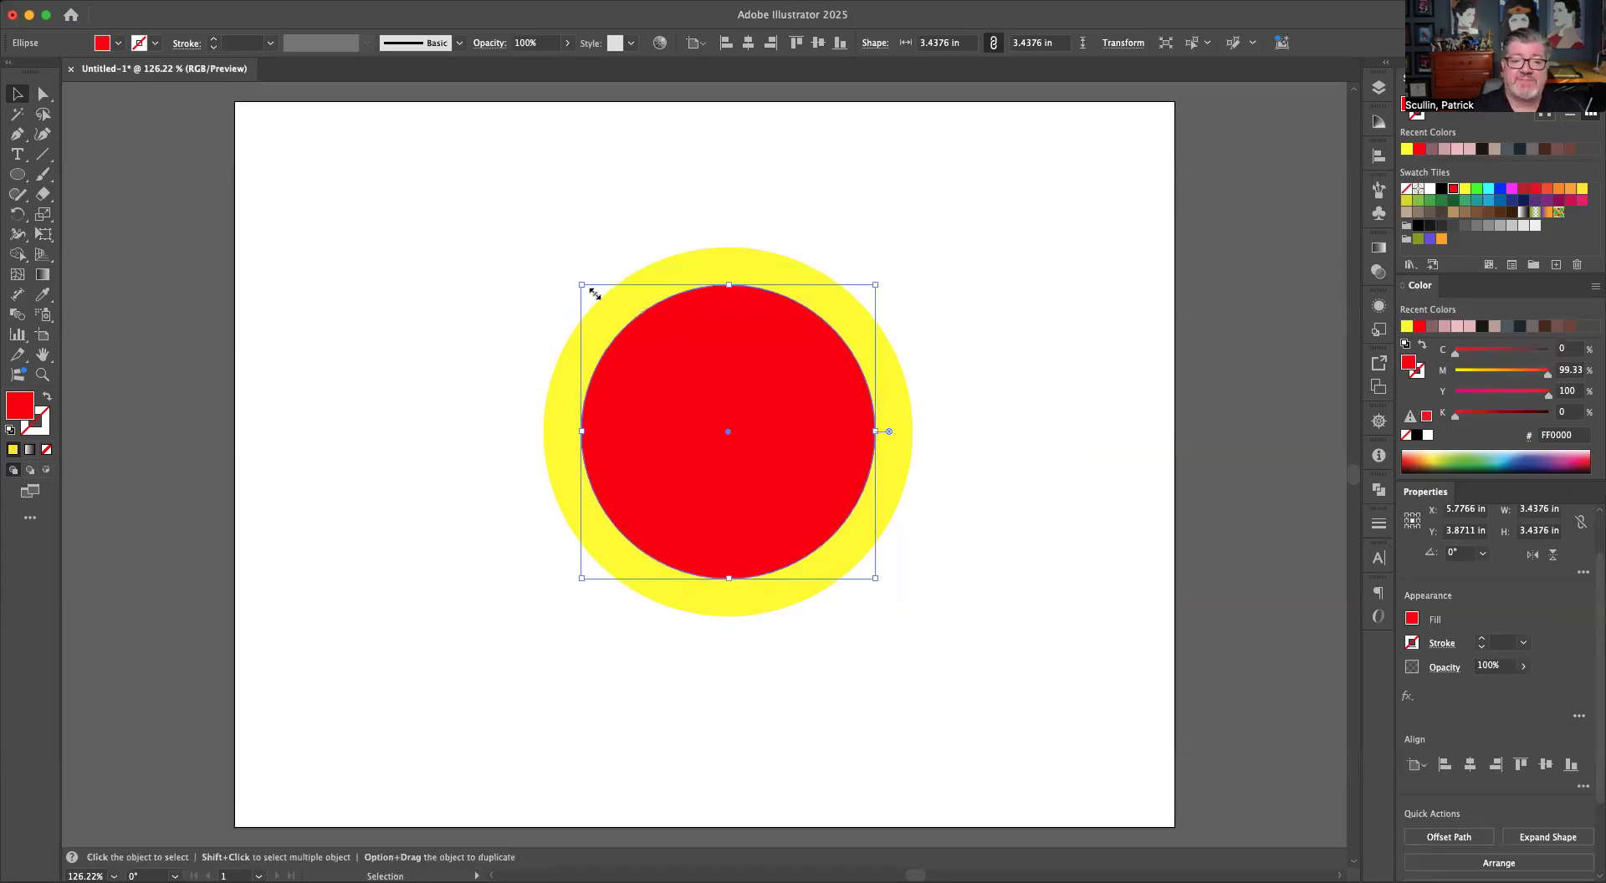
{"action": "left_click_drag", "start_coordinate": [631, 317], "coordinate": [632, 316]}
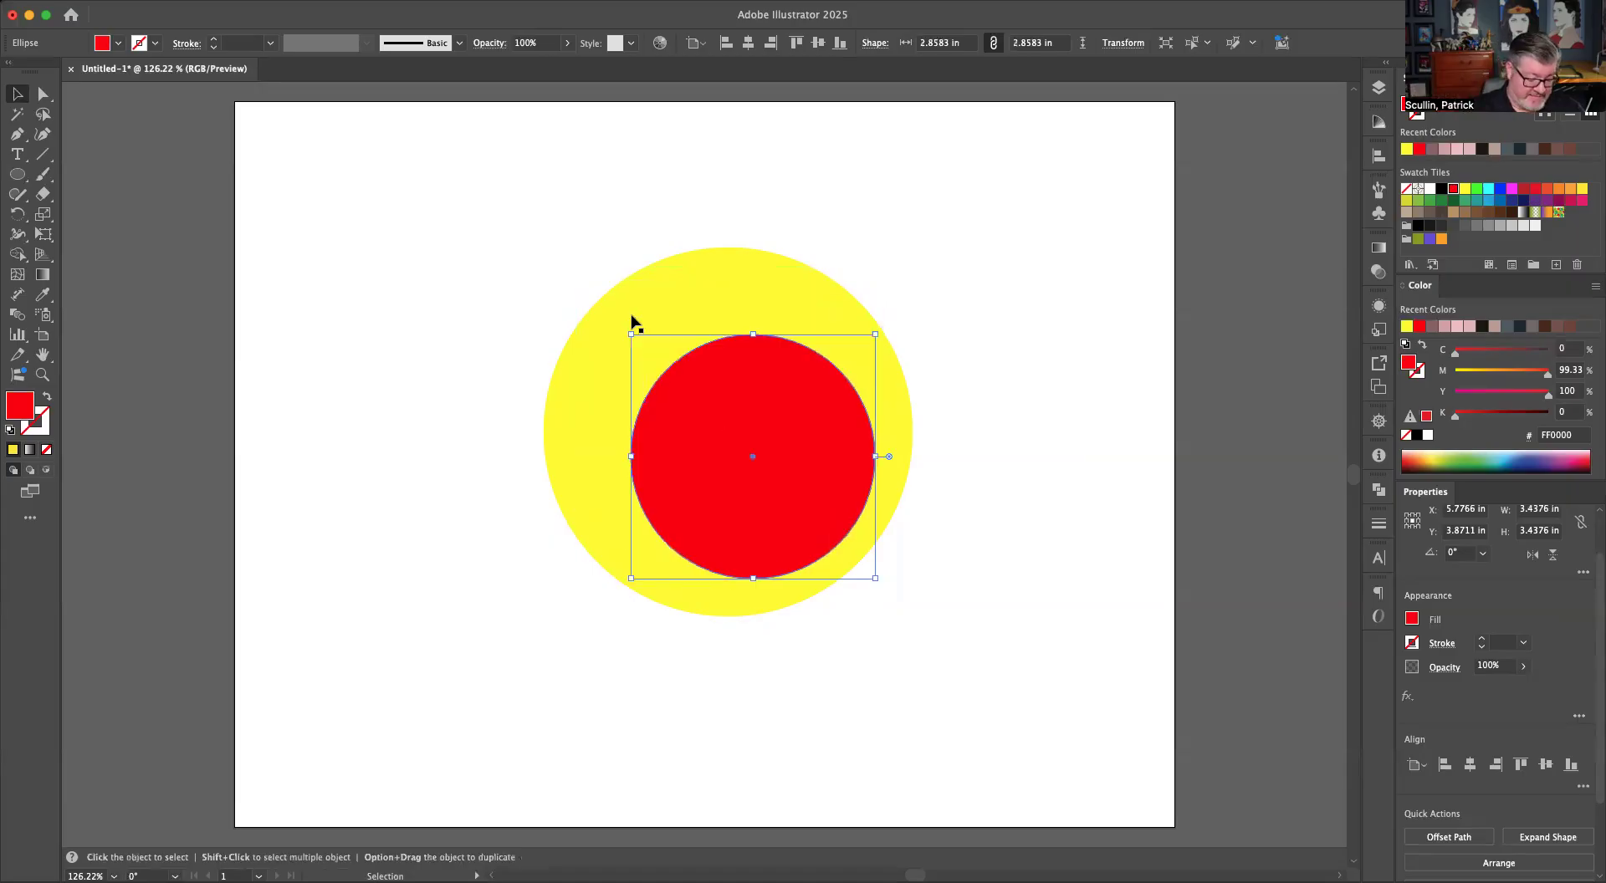
{"action": "key", "text": "super+z"}
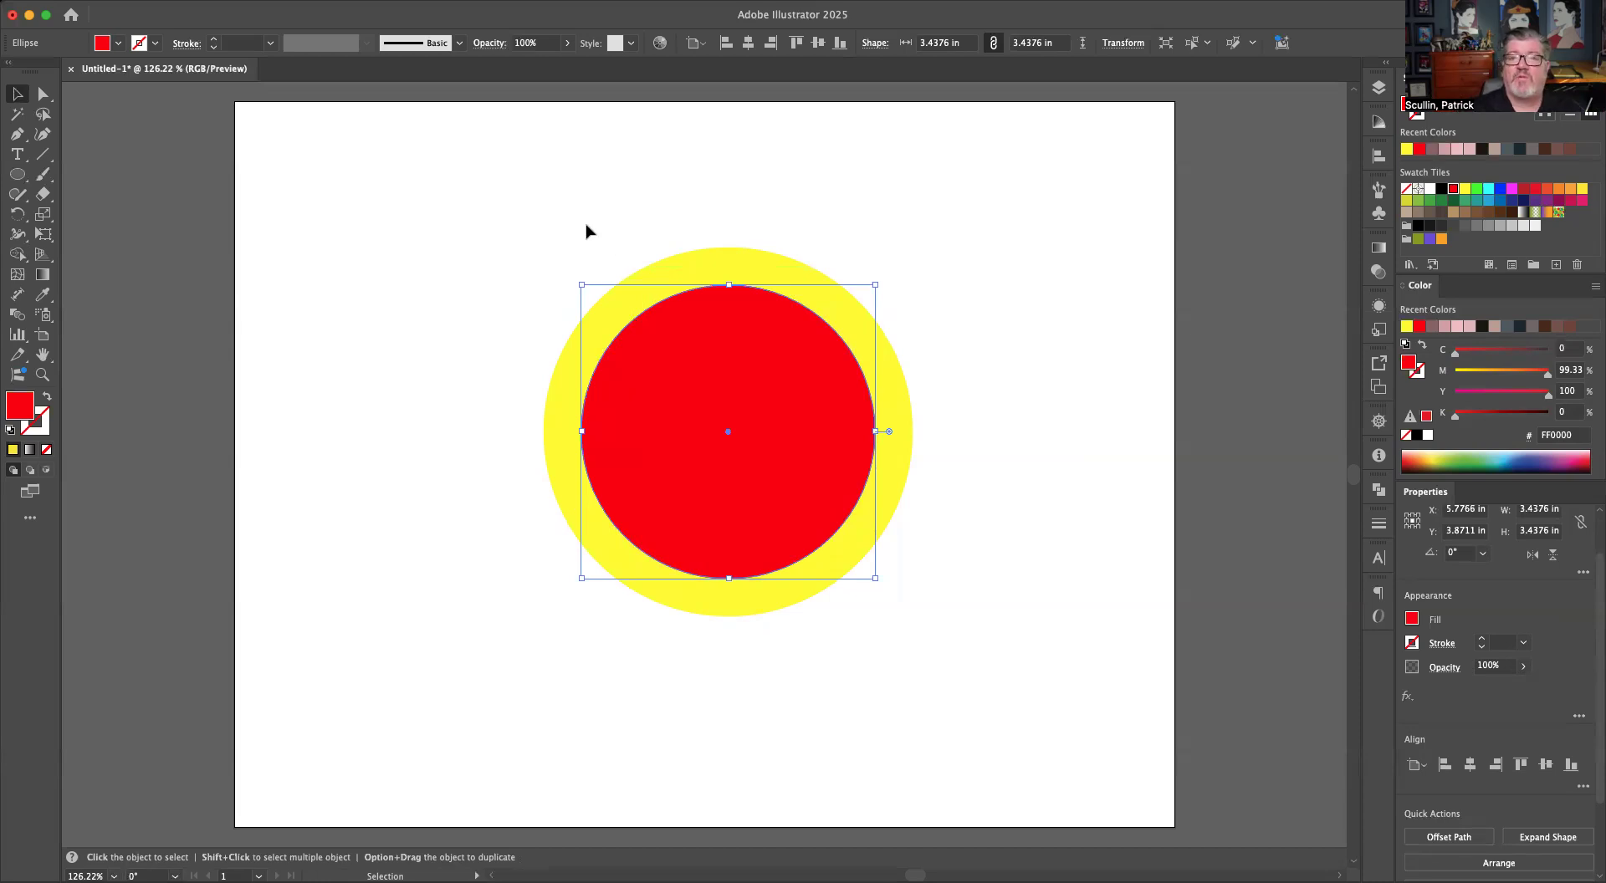
{"action": "left_click", "coordinate": [519, 290]}
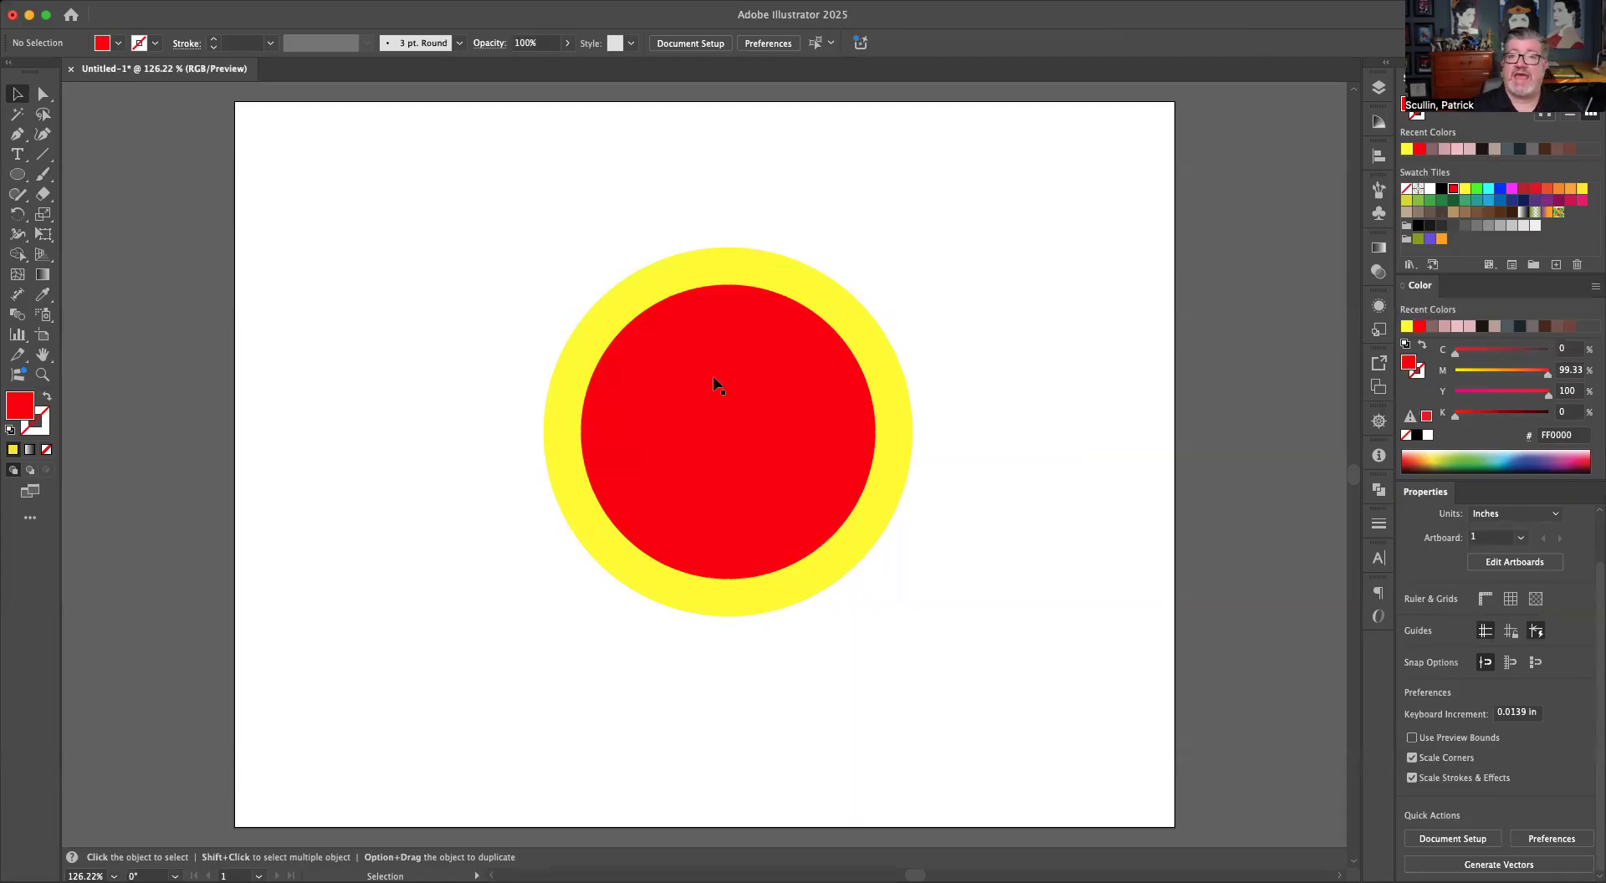
Step: Draw a vertical bar about 0.53 in wide and 4.06 in tall over the middle of the circles, filled with green
{"action": "left_click", "coordinate": [17, 175]}
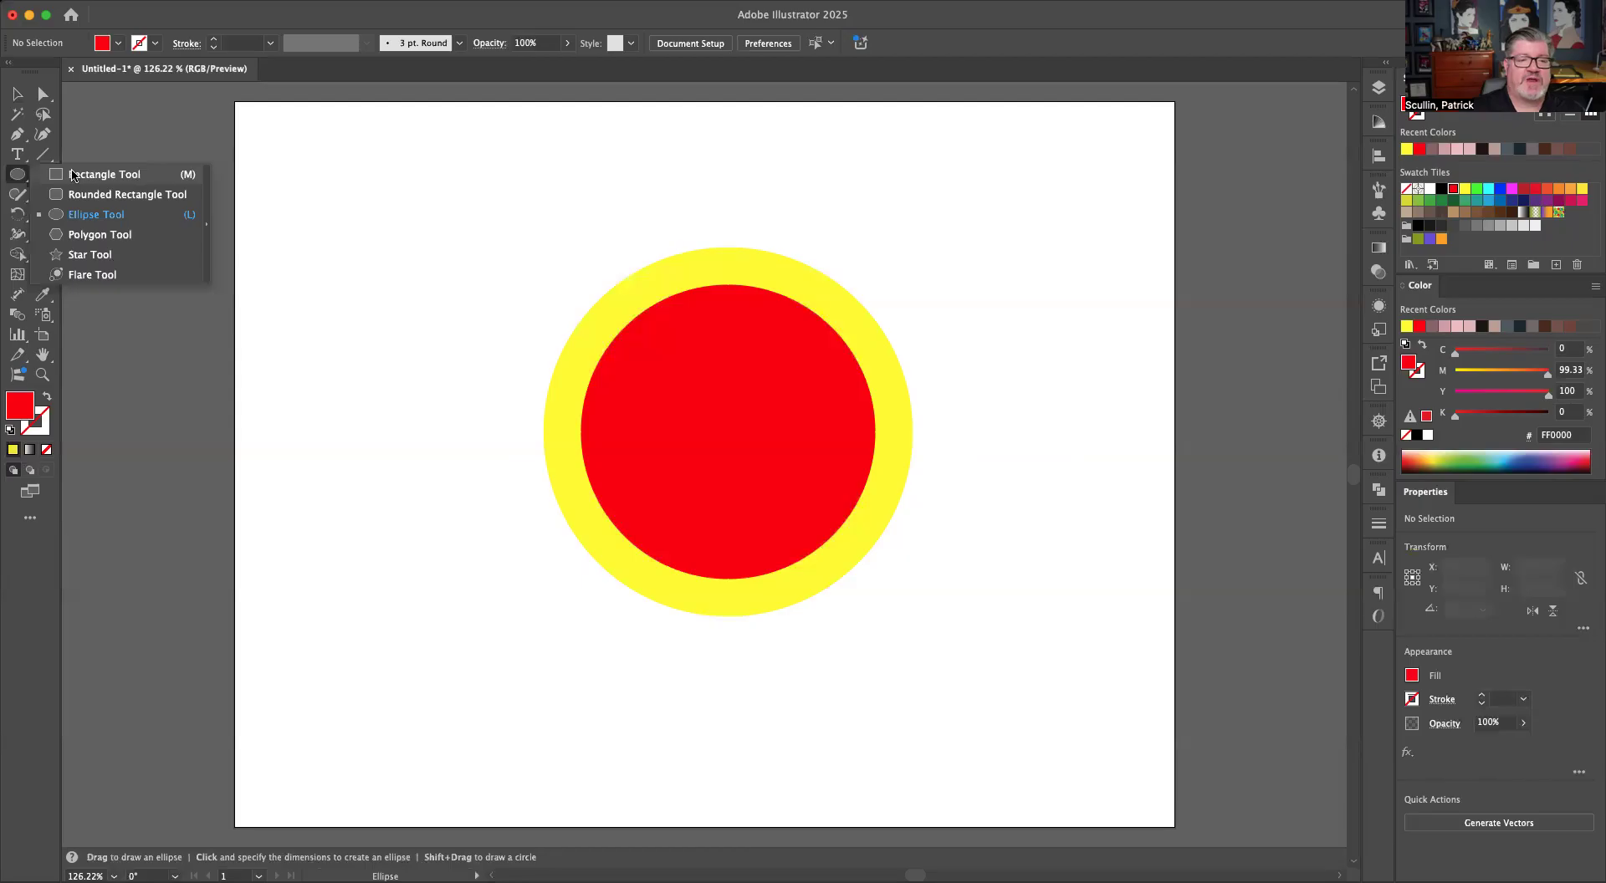
{"action": "key", "text": "m"}
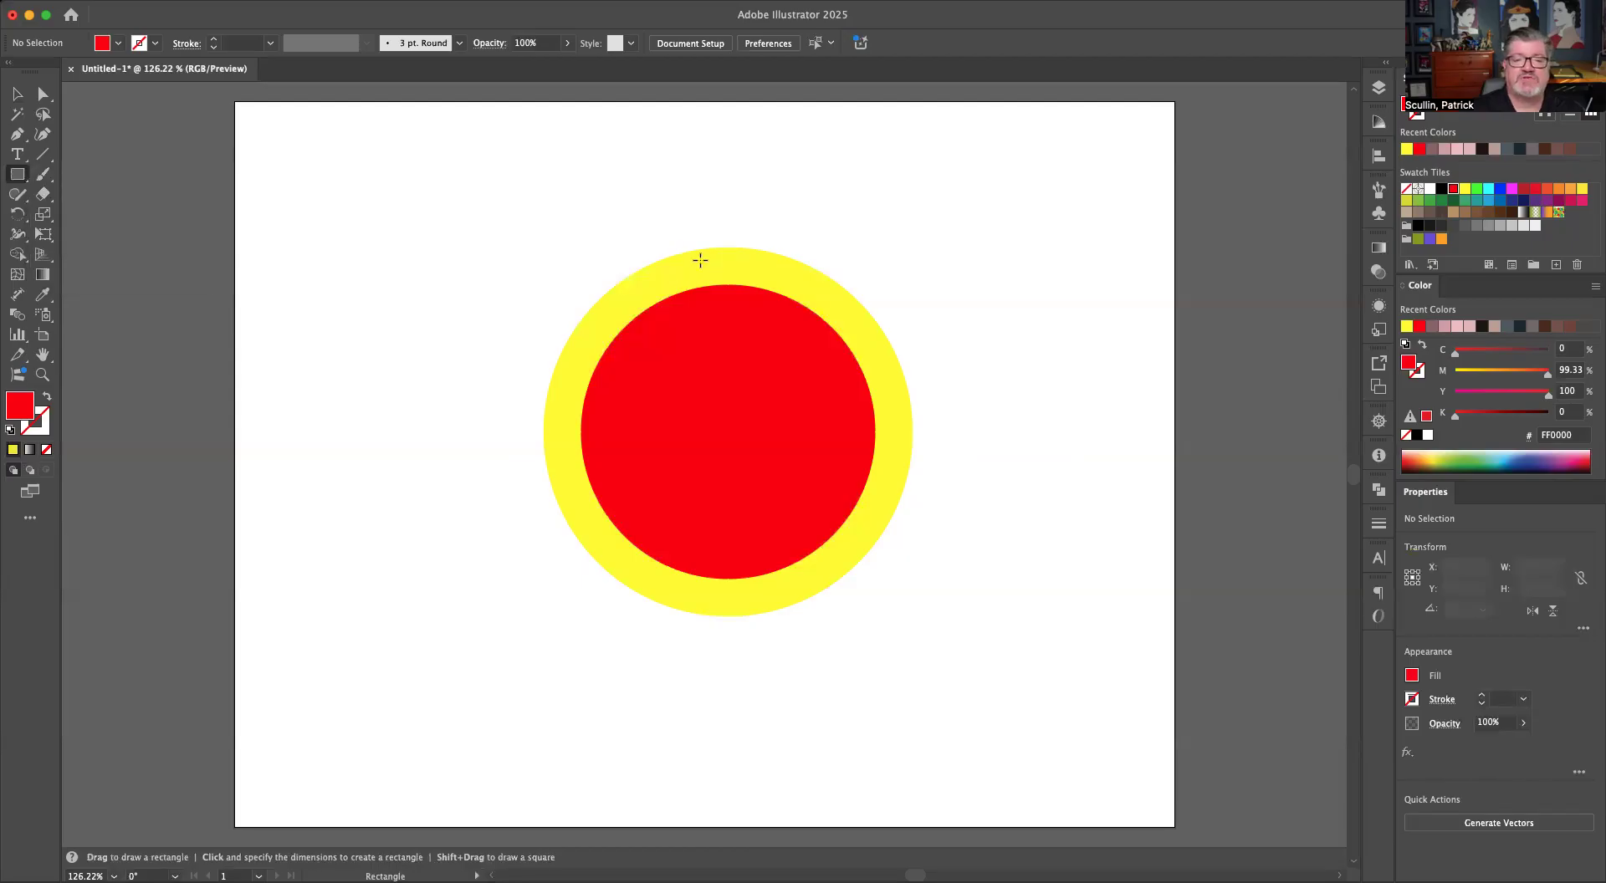
{"action": "left_click_drag", "start_coordinate": [700, 259], "coordinate": [748, 608]}
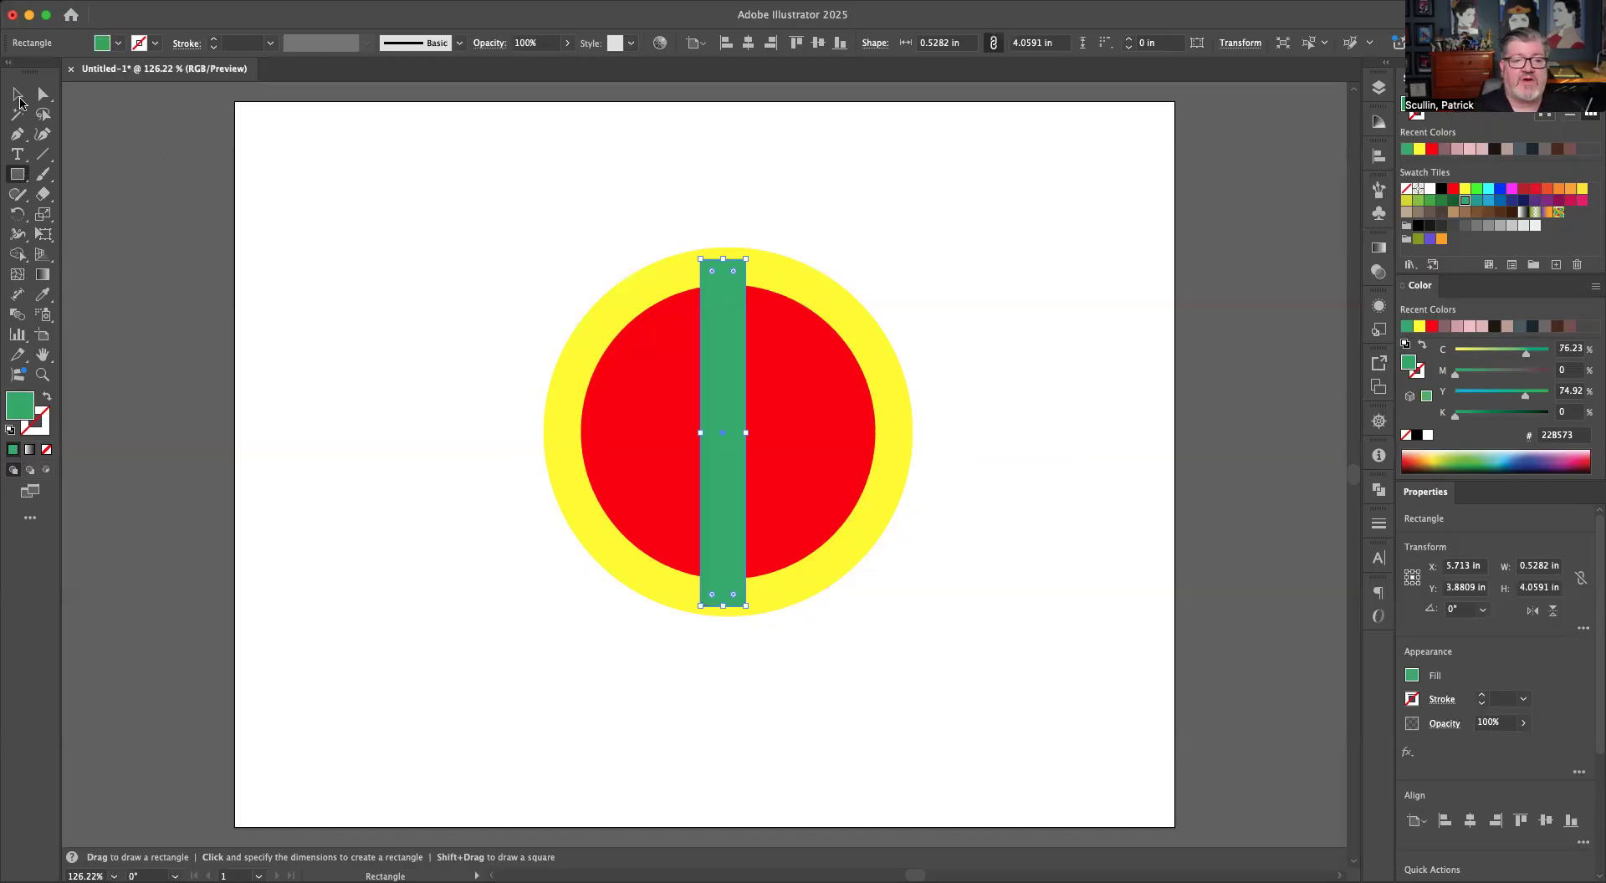
Step: Align the green bar and both circles on their horizontal and vertical centers, and deselect them
{"action": "key", "text": "v"}
{"action": "left_click_drag", "start_coordinate": [480, 188], "coordinate": [1033, 679]}
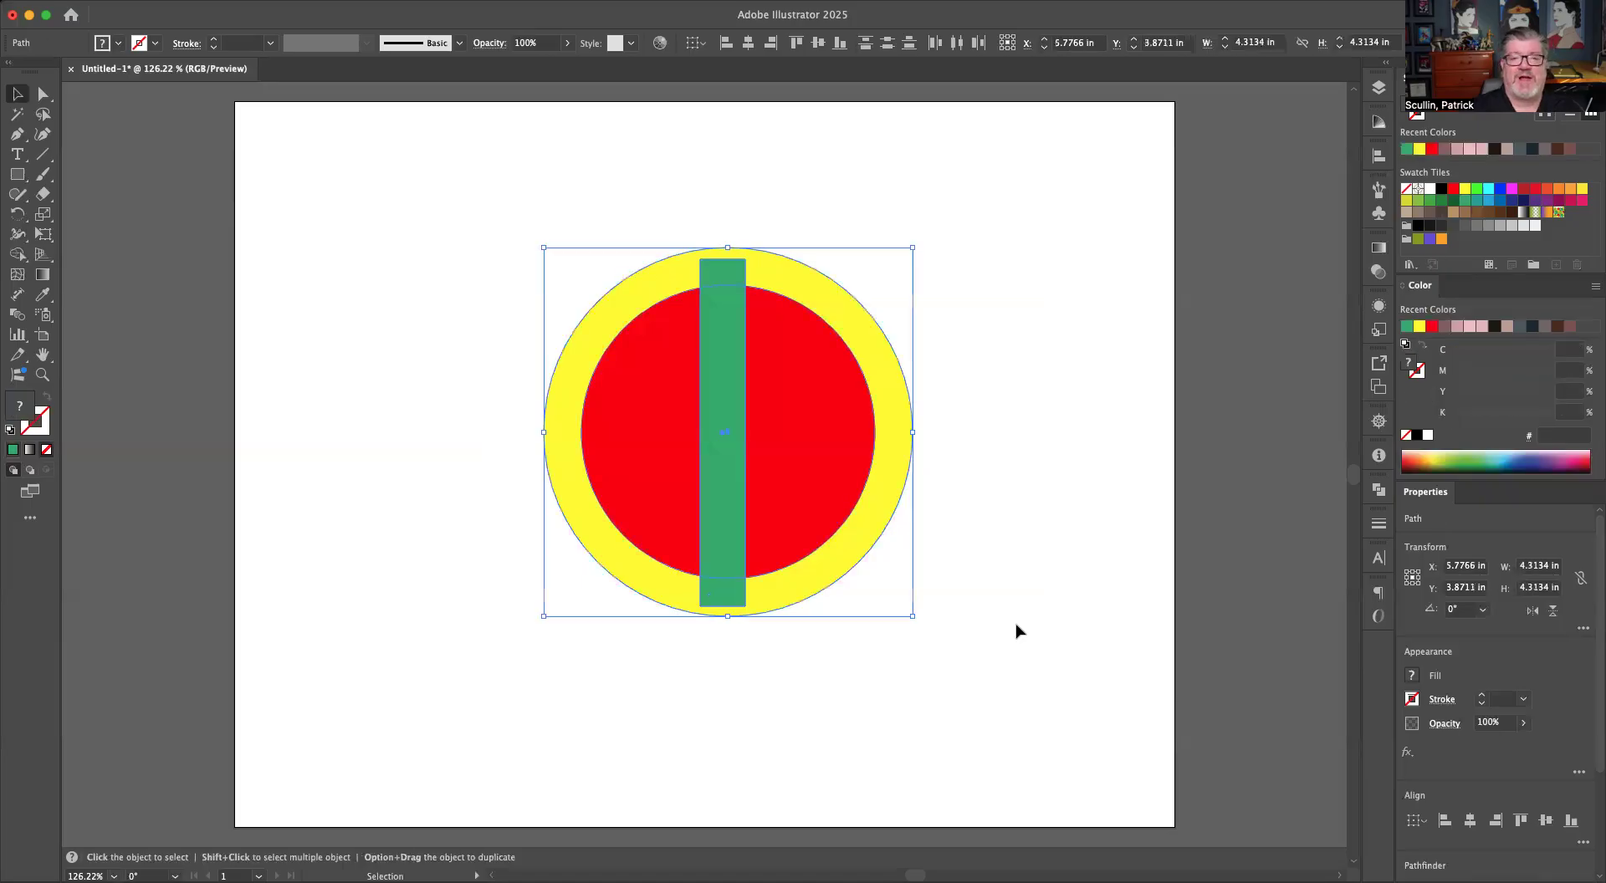
{"action": "left_click", "coordinate": [748, 43]}
{"action": "left_click", "coordinate": [748, 44]}
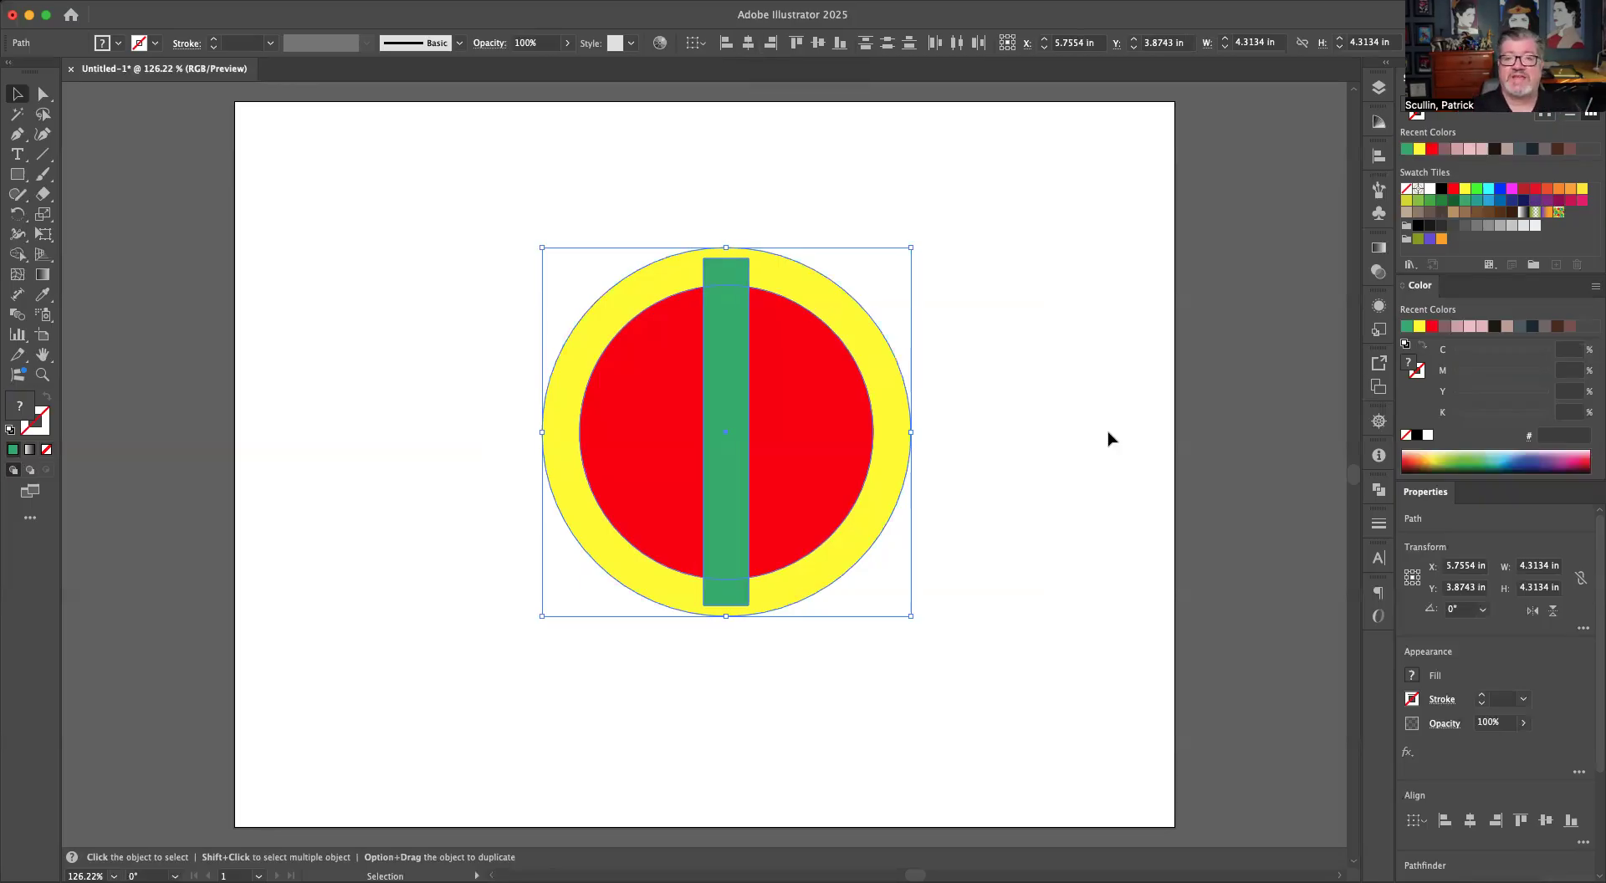
{"action": "key", "text": "super+shift+a"}
Step: Paste a copy of the green bar in place and rotate it 90° to form a cross, leaving nothing selected
{"action": "left_click", "coordinate": [739, 412]}
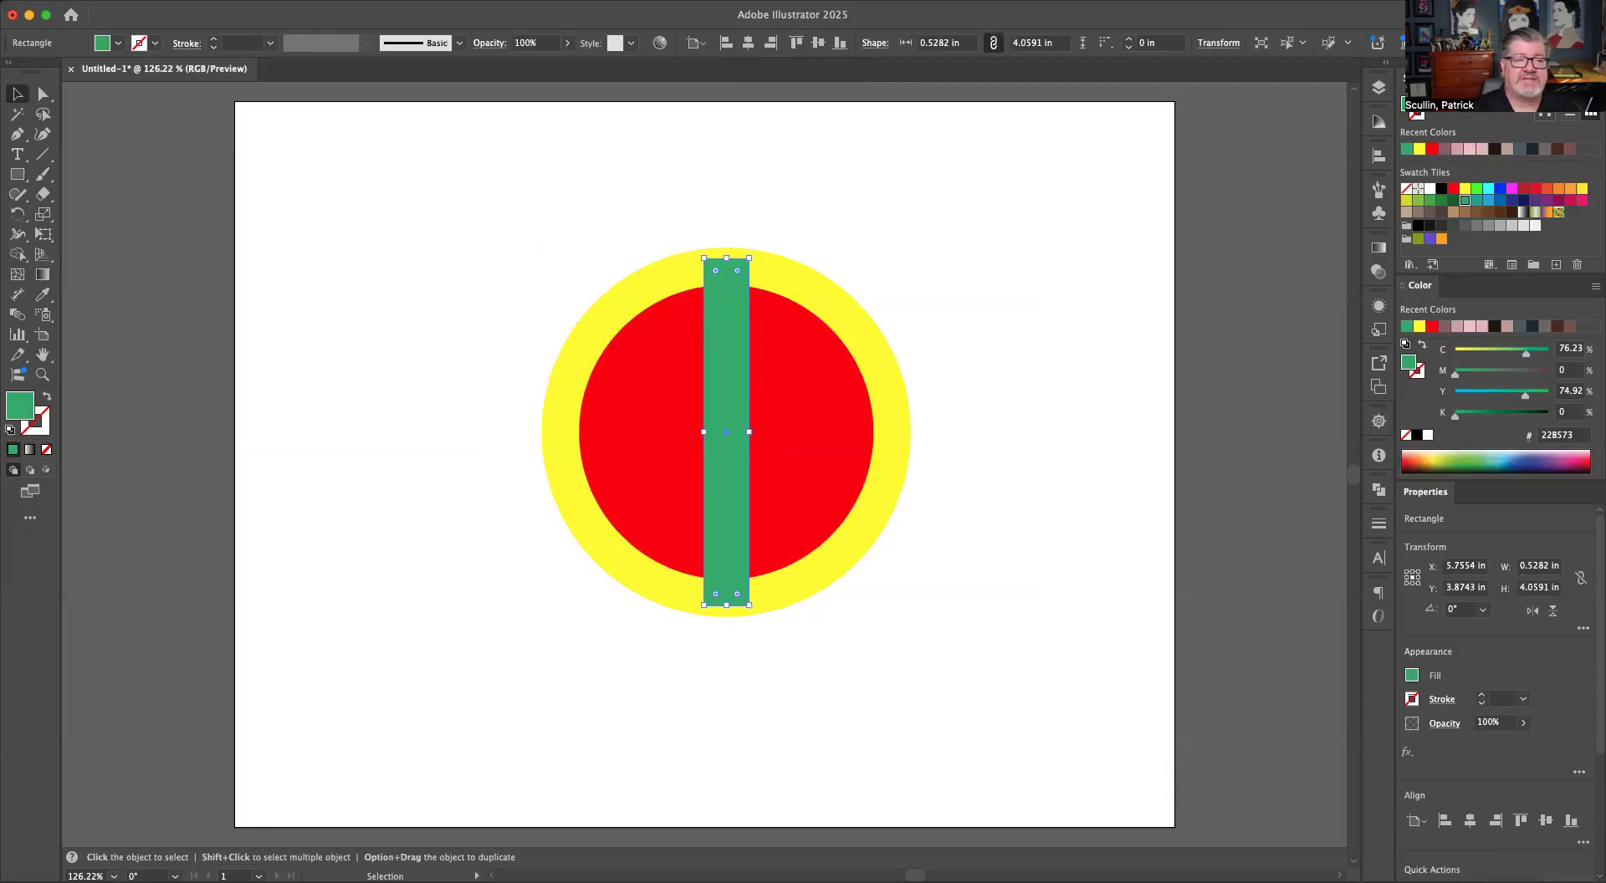
{"action": "left_click", "coordinate": [155, 1]}
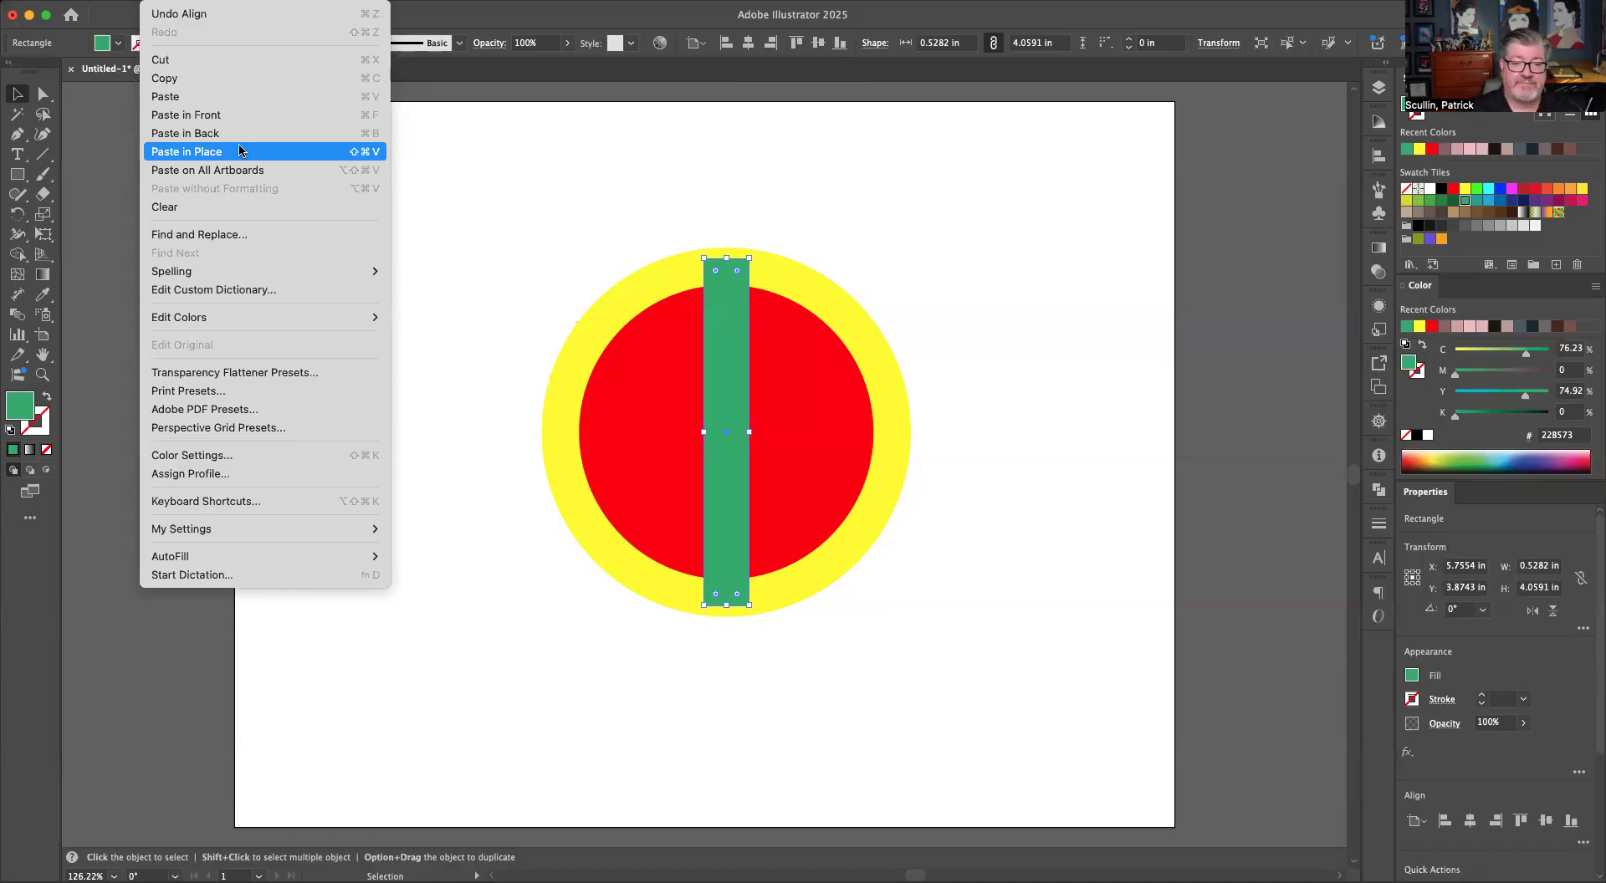
{"action": "left_click", "coordinate": [240, 152]}
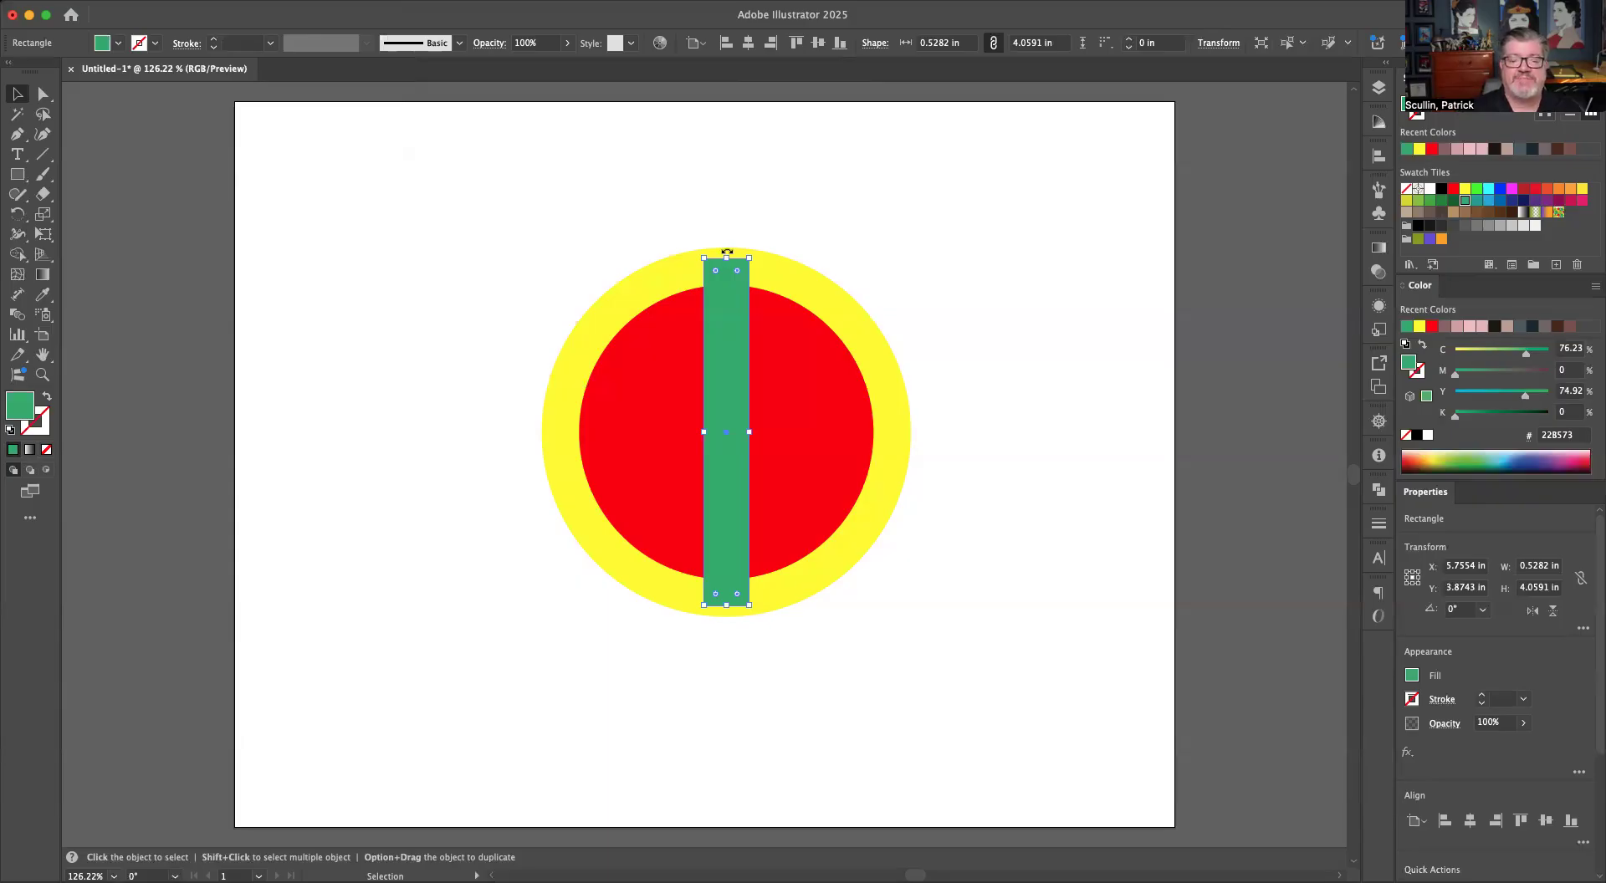
{"action": "left_click_drag", "start_coordinate": [727, 252], "coordinate": [570, 418]}
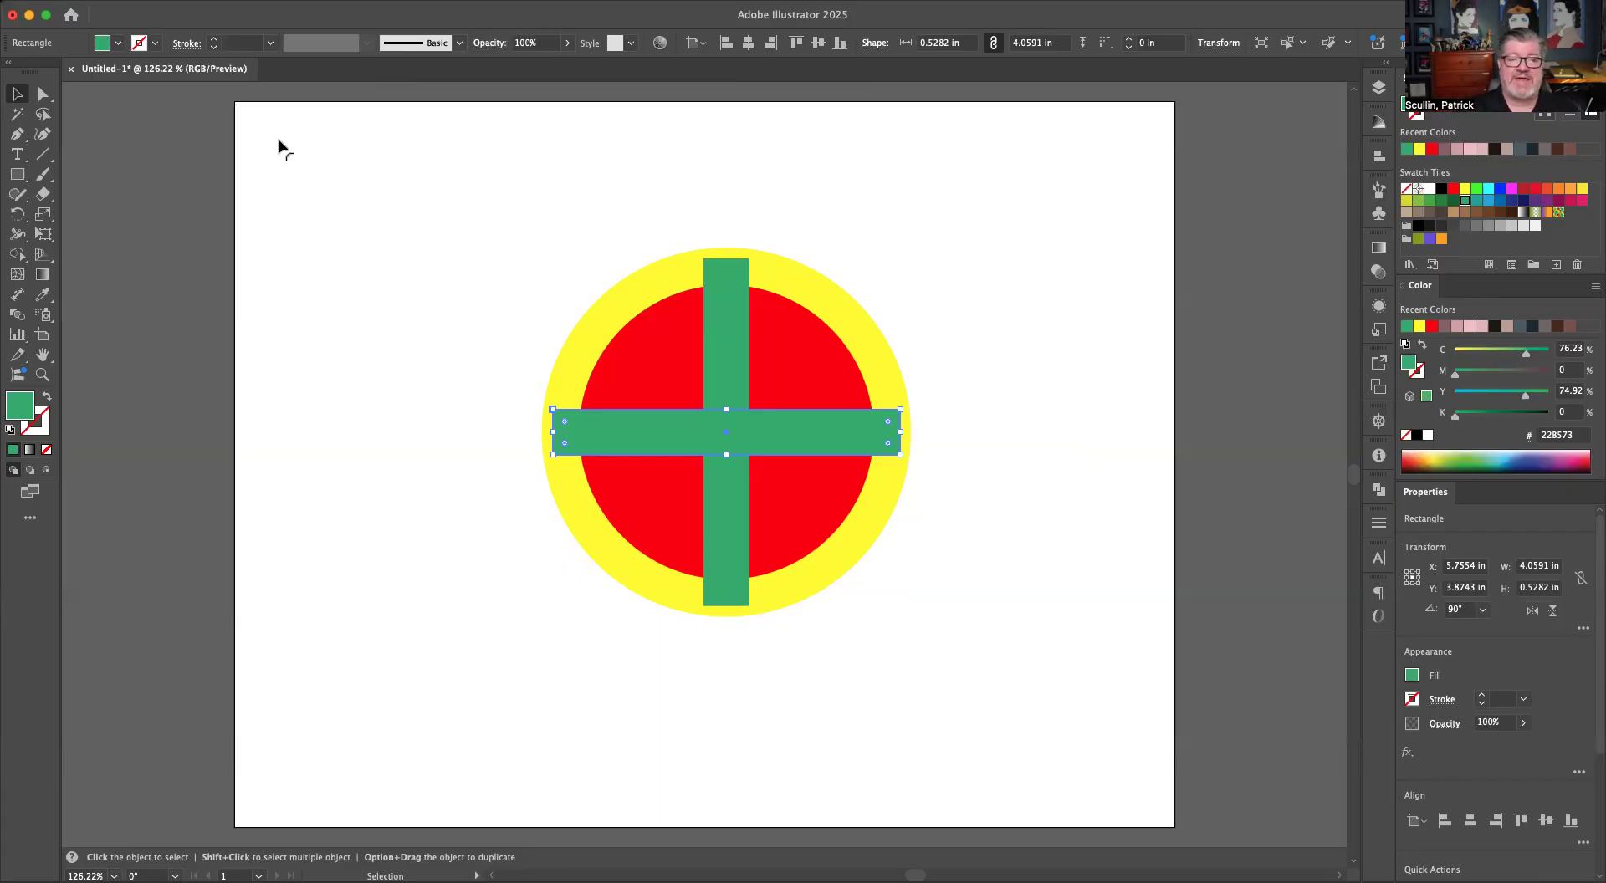
{"action": "left_click", "coordinate": [419, 330]}
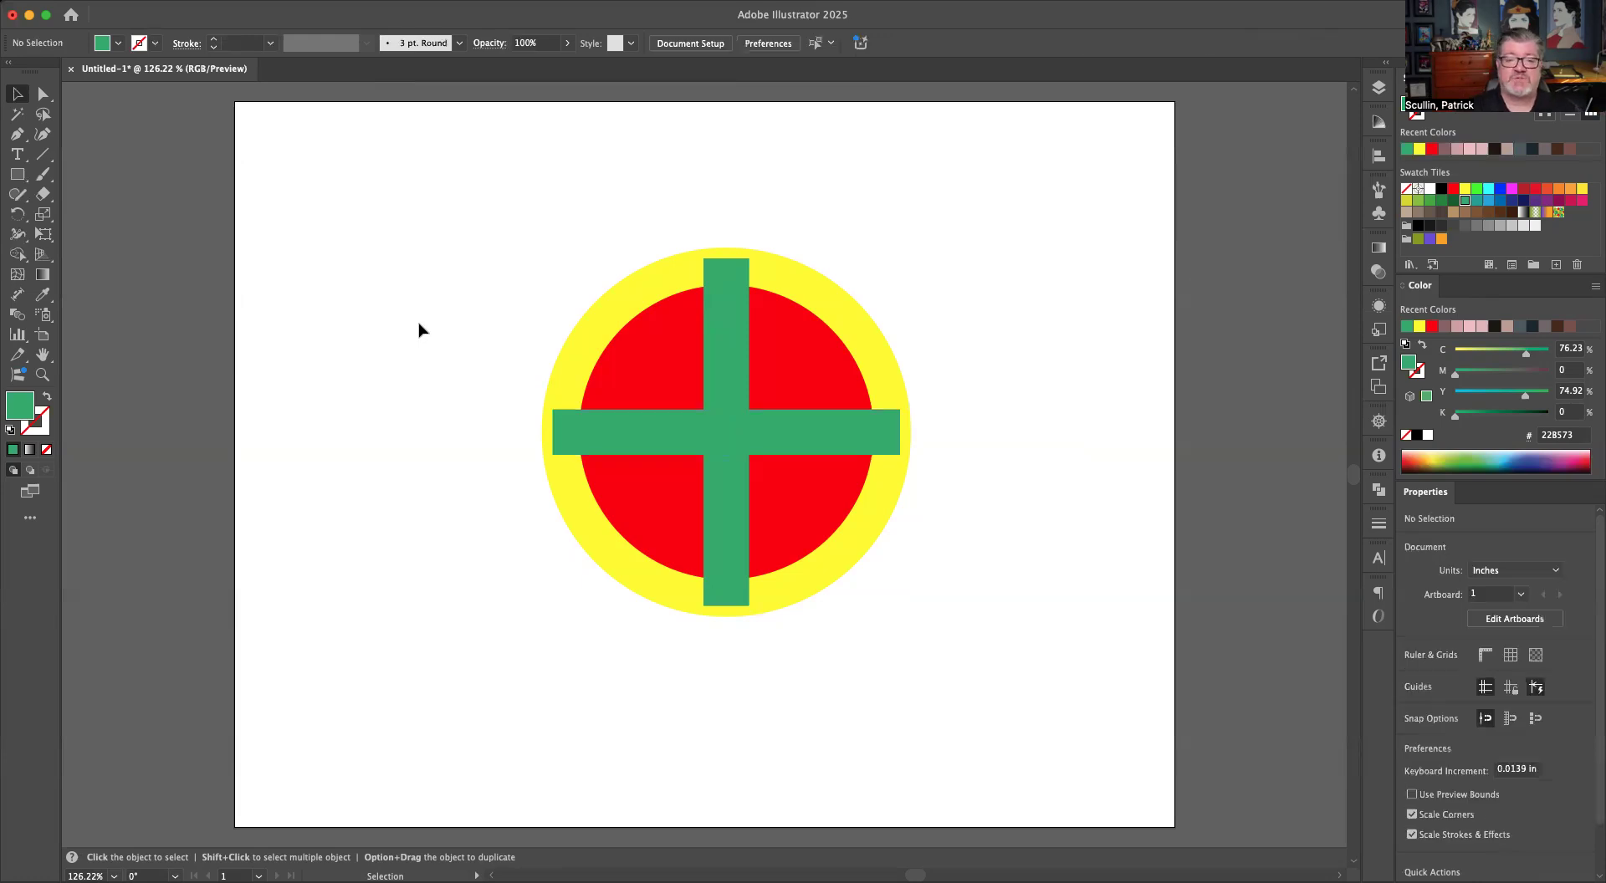
Step: Rotate both green bars together by 45° so the cross forms an X, and deselect them
{"action": "left_click", "coordinate": [627, 441]}
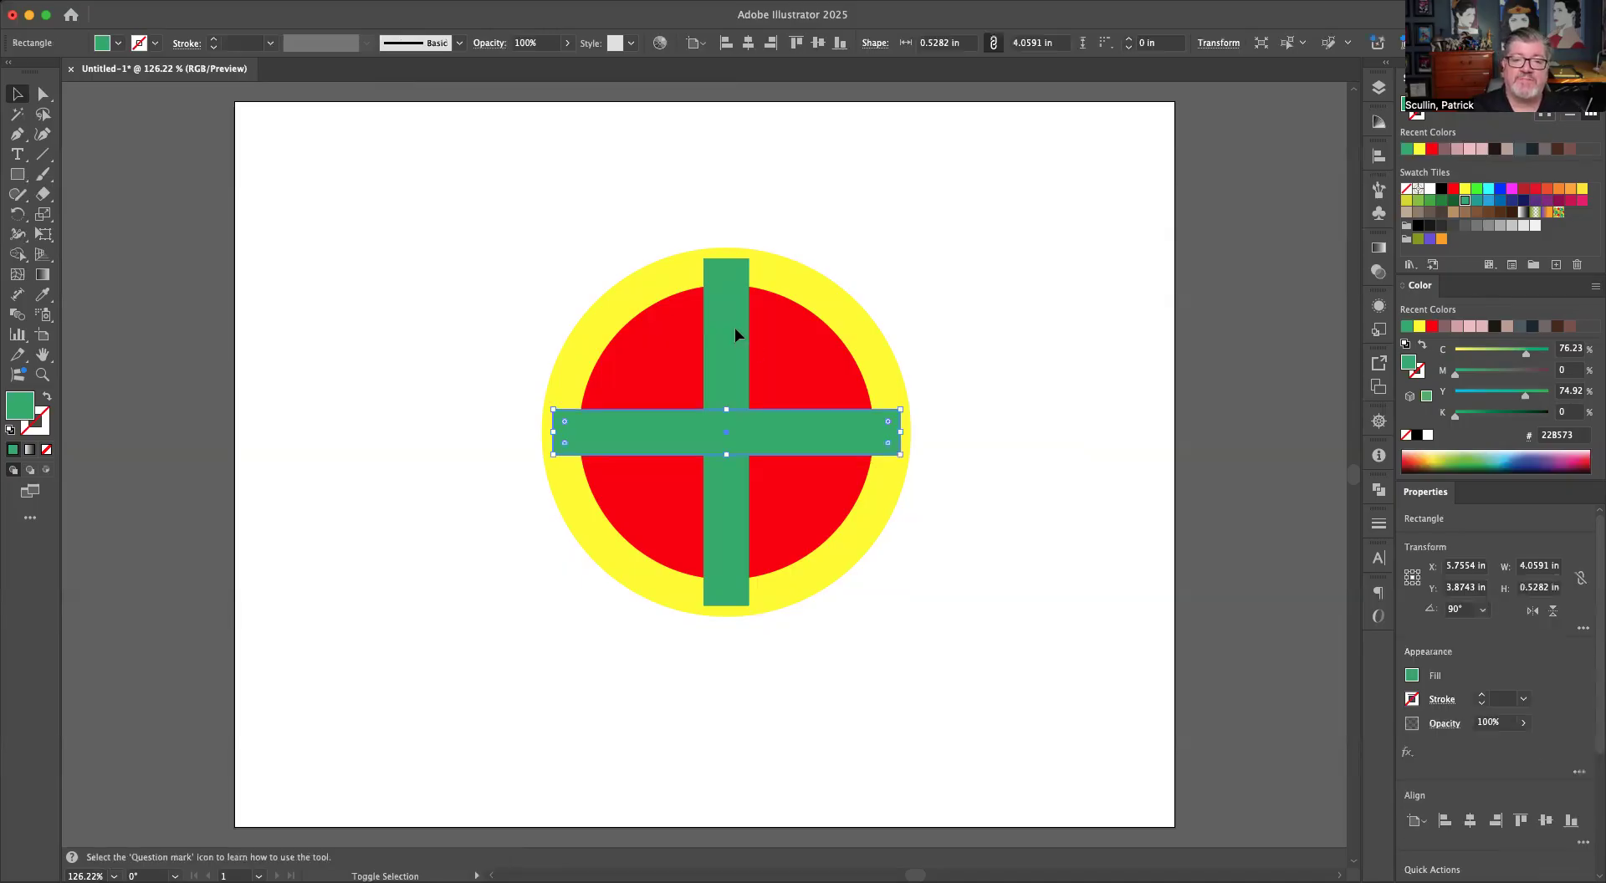
{"action": "left_click", "coordinate": [736, 329], "text": "shift"}
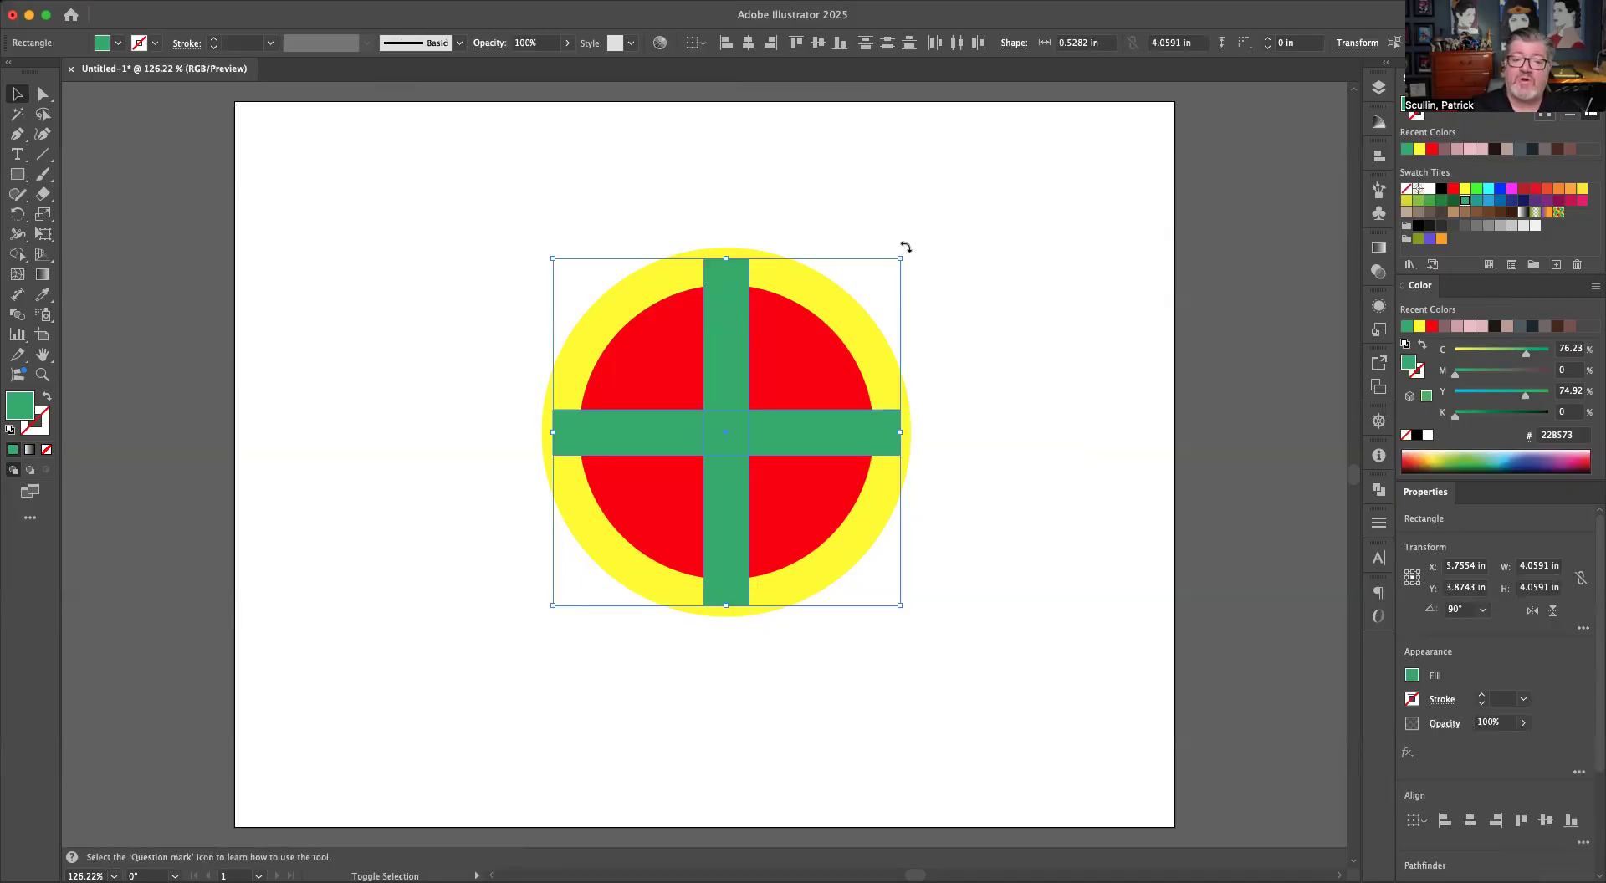
{"action": "left_click_drag", "start_coordinate": [971, 391], "coordinate": [1033, 284]}
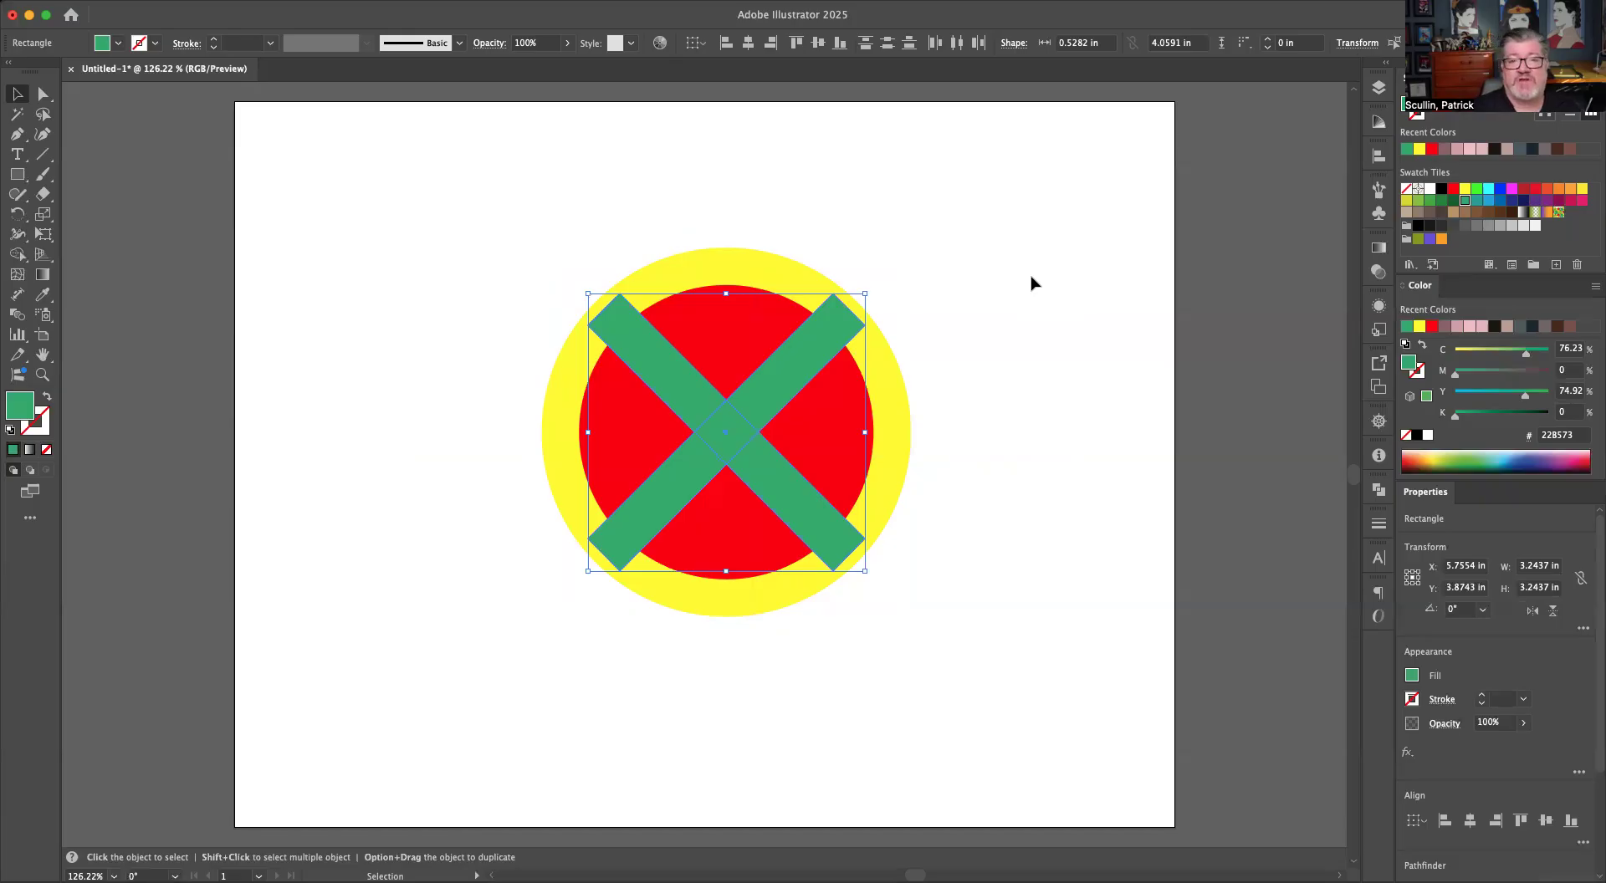
{"action": "left_click", "coordinate": [344, 208]}
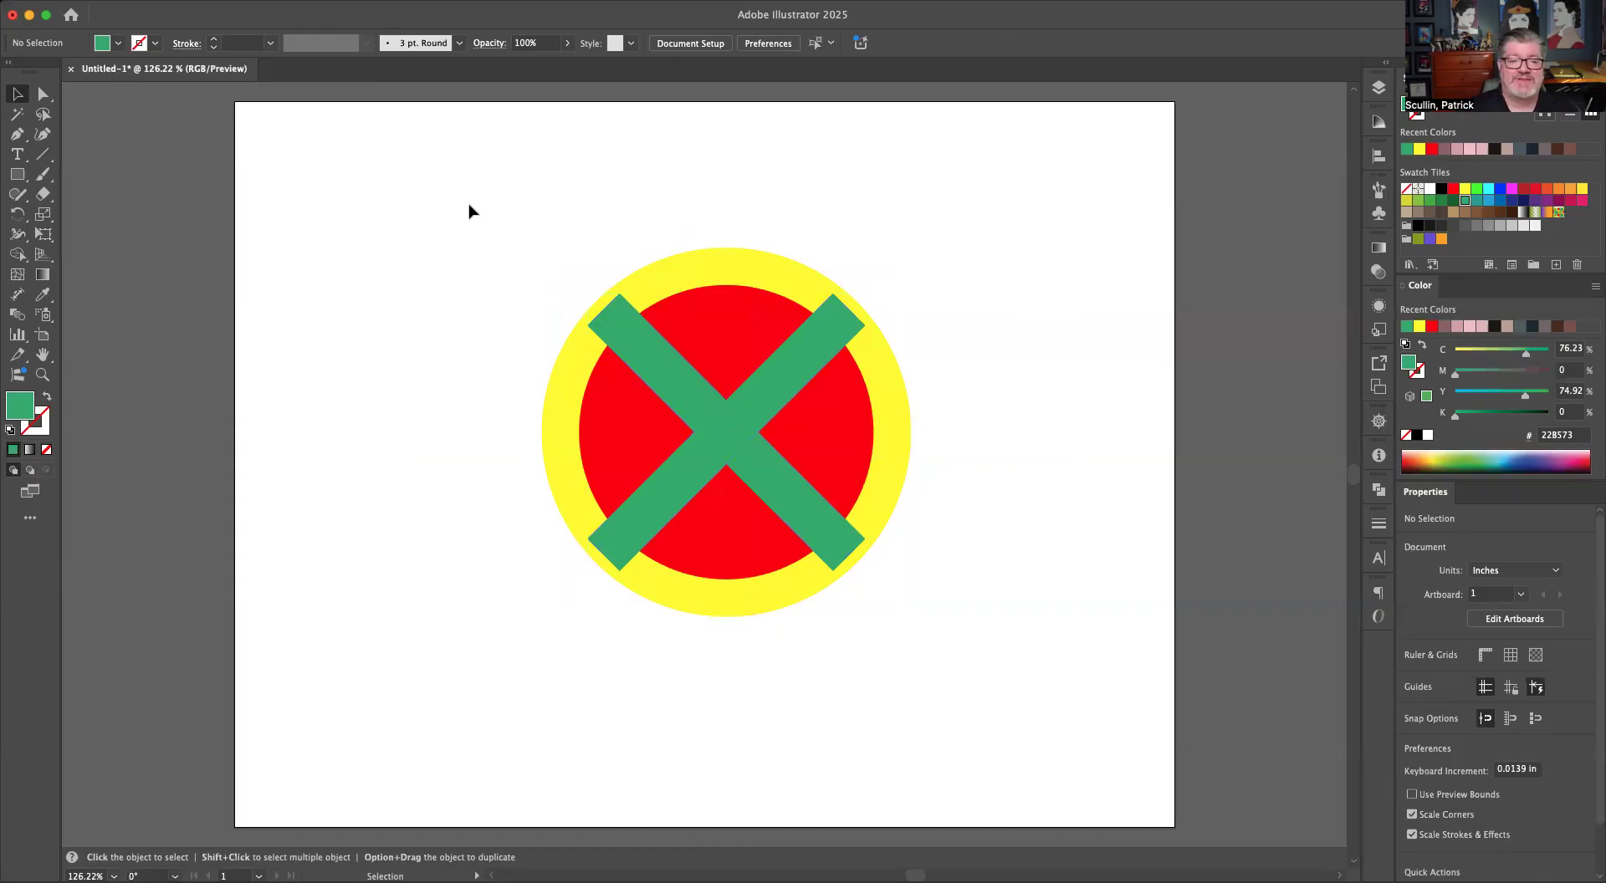
Step: Select all the shapes and merge both green bars with the yellow outer ring into one shape using the Shape Builder
{"action": "left_click_drag", "start_coordinate": [979, 678], "coordinate": [870, 594]}
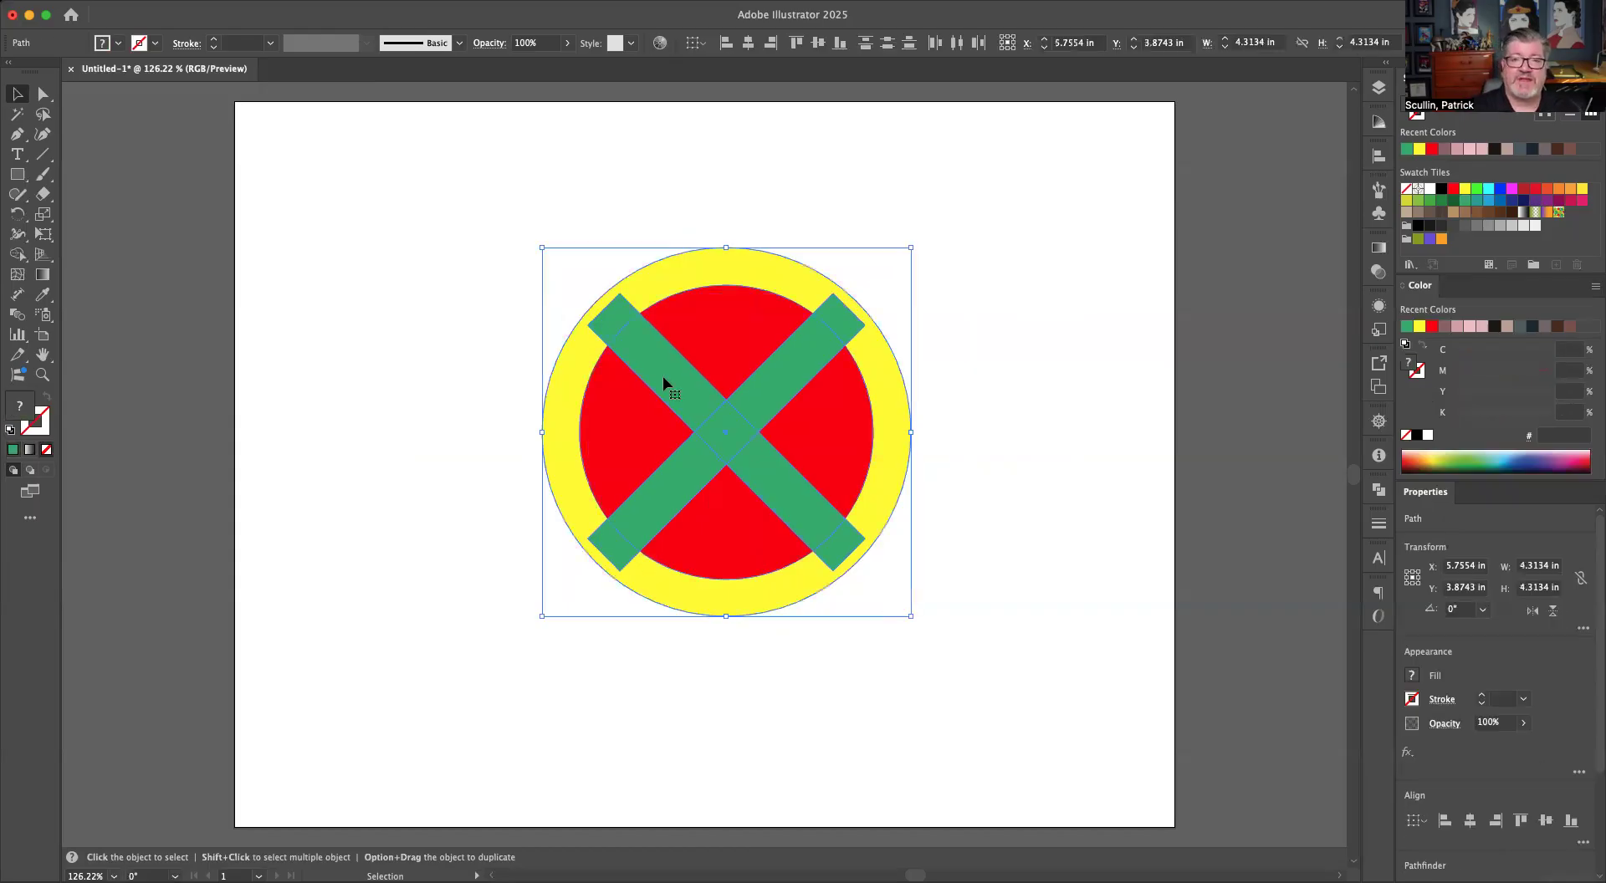
{"action": "left_click", "coordinate": [15, 255]}
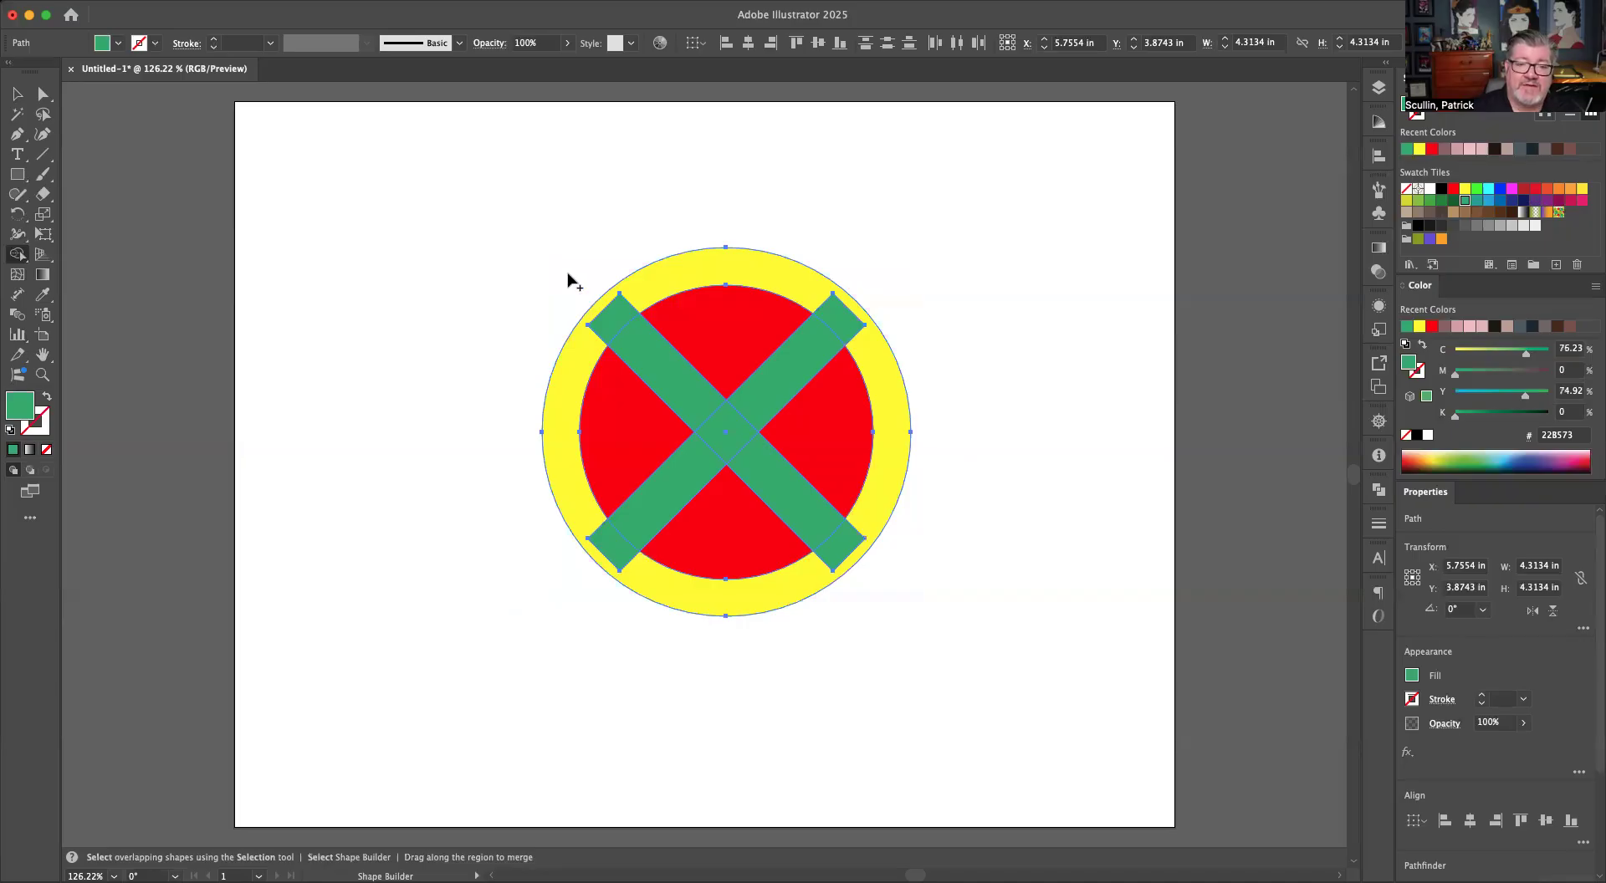
{"action": "left_click_drag", "start_coordinate": [627, 332], "coordinate": [708, 428]}
{"action": "left_click_drag", "start_coordinate": [770, 474], "coordinate": [889, 583]}
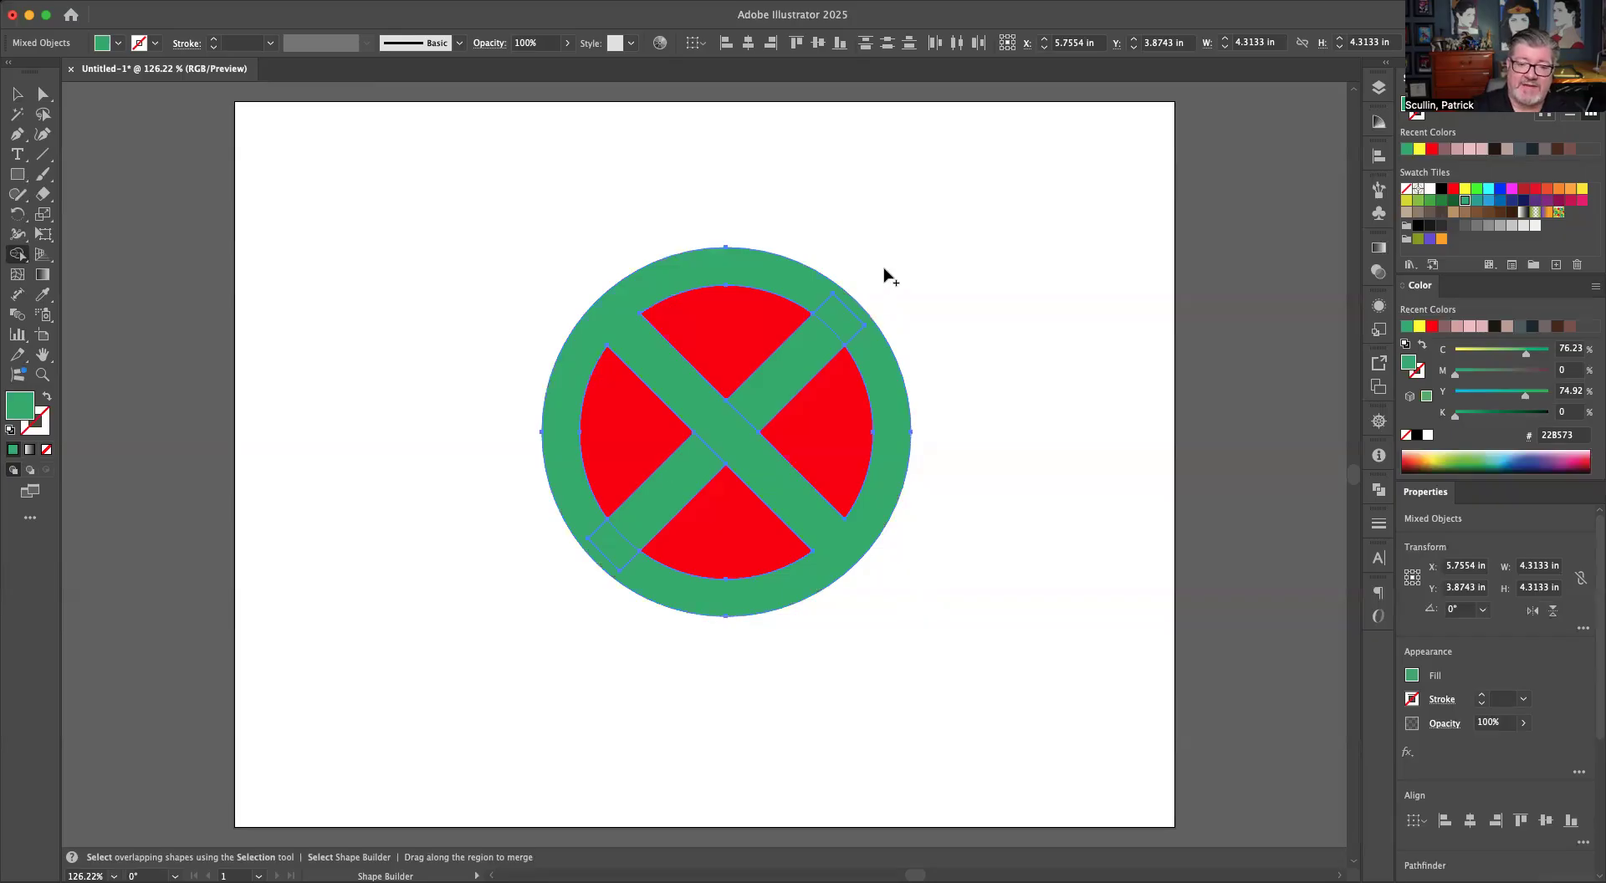
{"action": "mouse_move", "coordinate": [789, 368]}
{"action": "left_mouse_down"}
{"action": "mouse_move", "coordinate": [559, 596]}
{"action": "mouse_move", "coordinate": [569, 583]}
{"action": "left_mouse_up"}
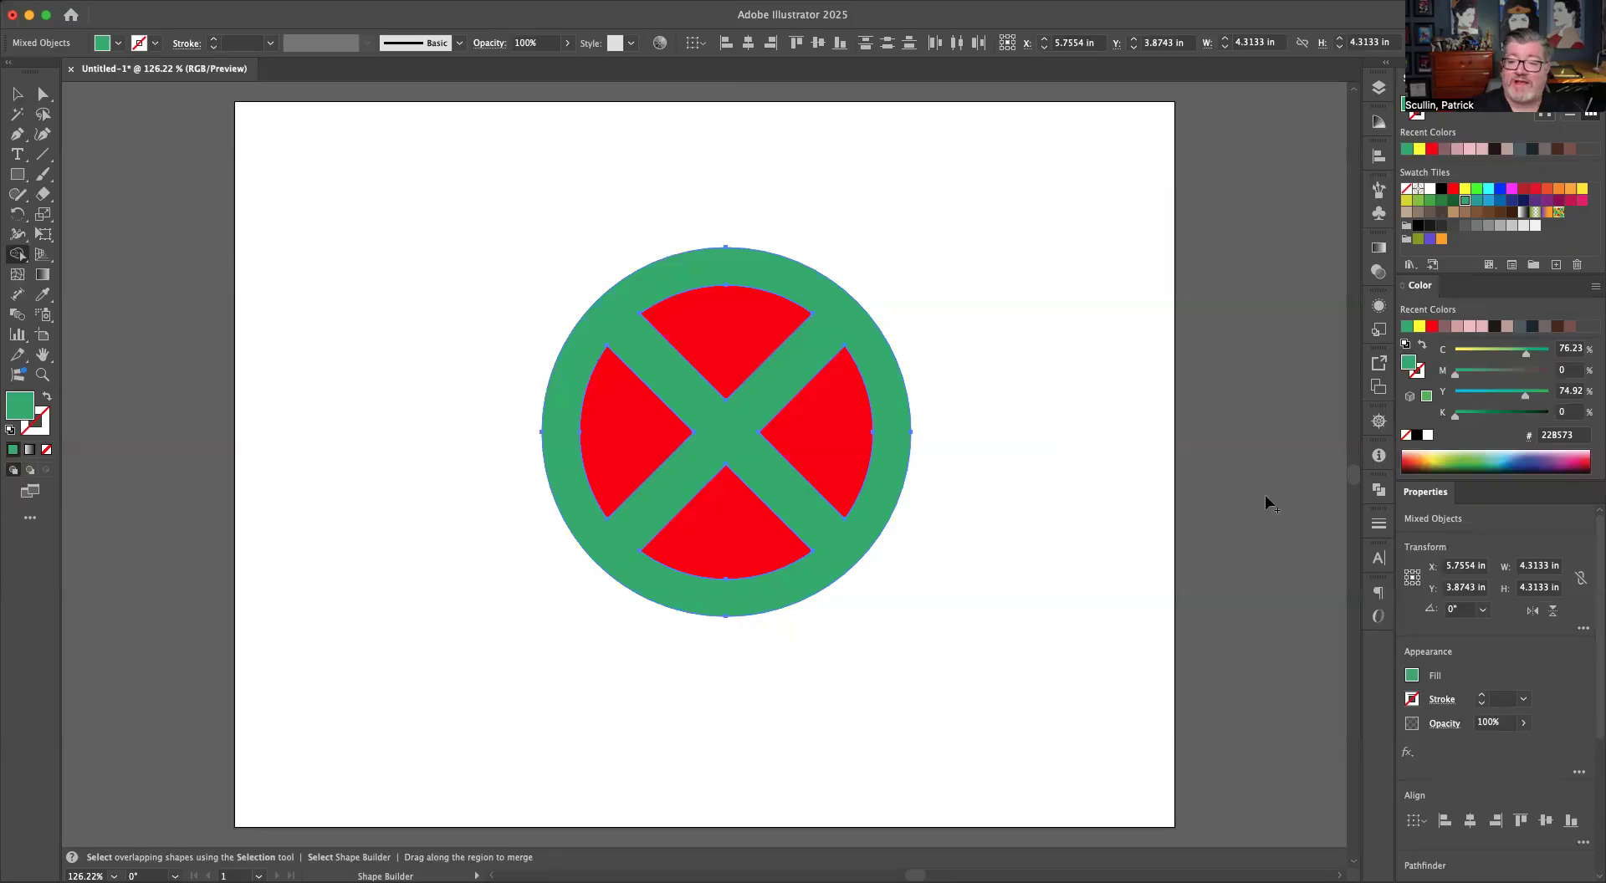
Step: Fill the merged ring and X shape with yellow, keeping the wedges red, and deselect it
{"action": "left_click", "coordinate": [1409, 329]}
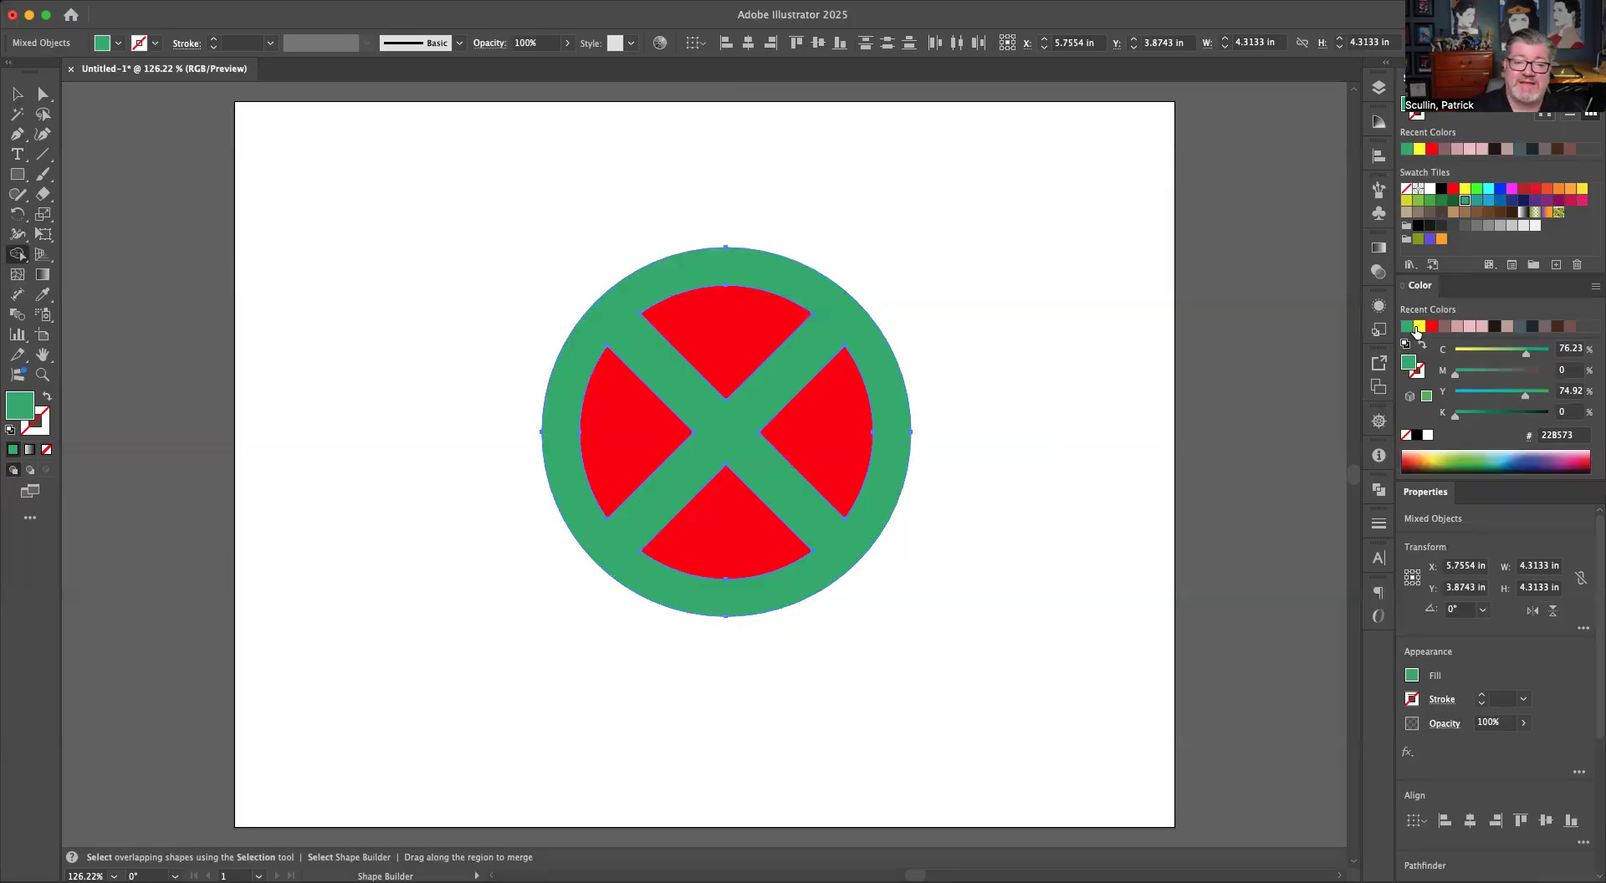
{"action": "left_click", "coordinate": [1419, 327]}
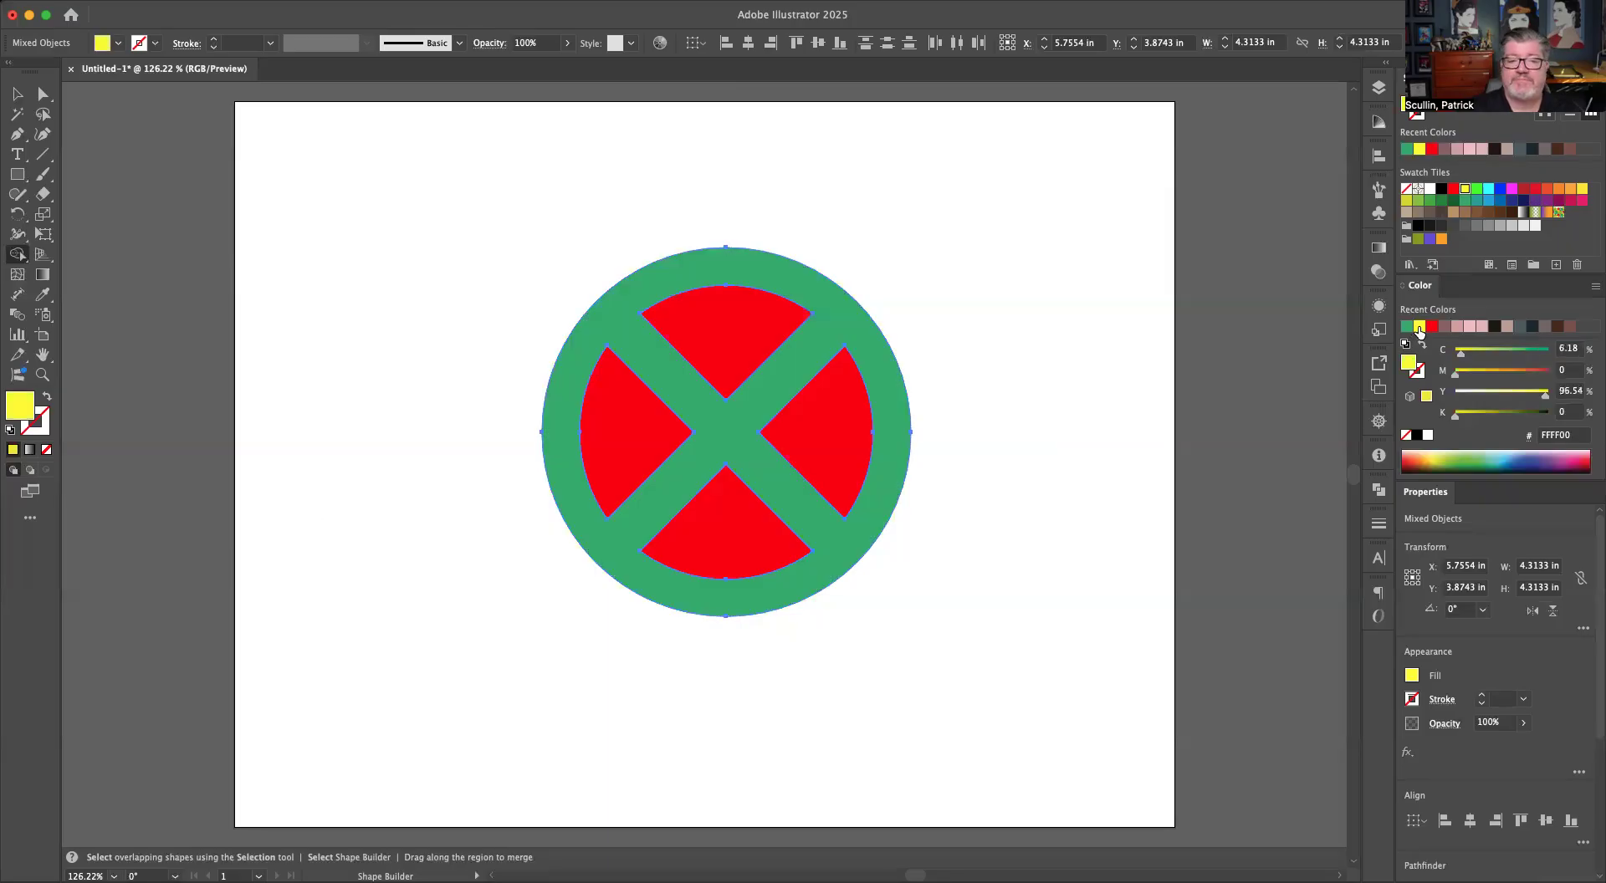
{"action": "left_click", "coordinate": [20, 94]}
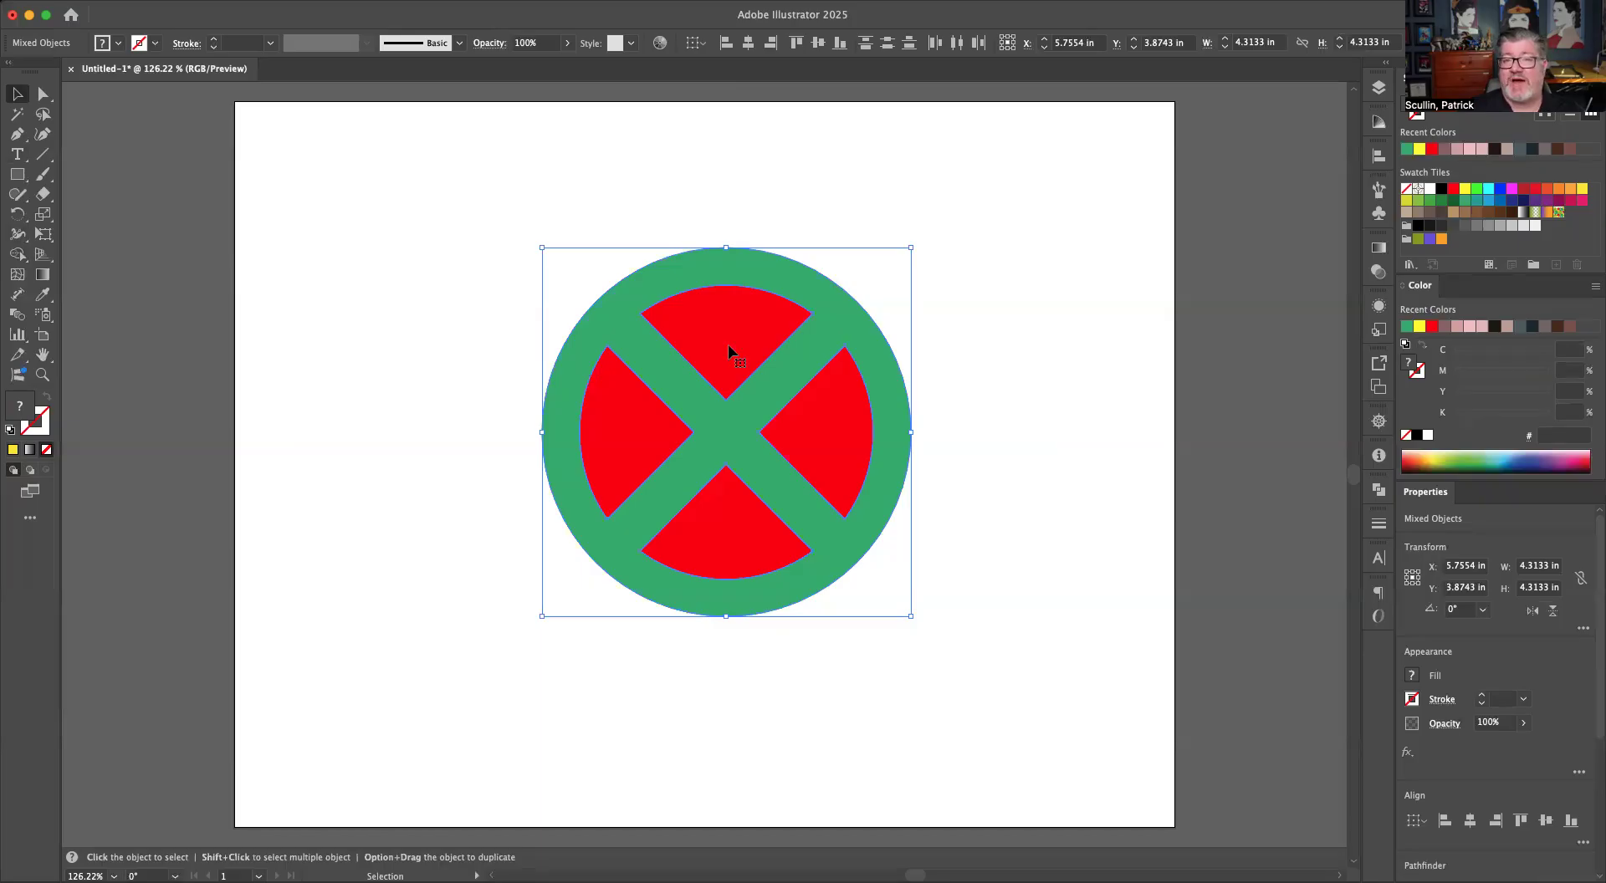
{"action": "left_click", "coordinate": [445, 338]}
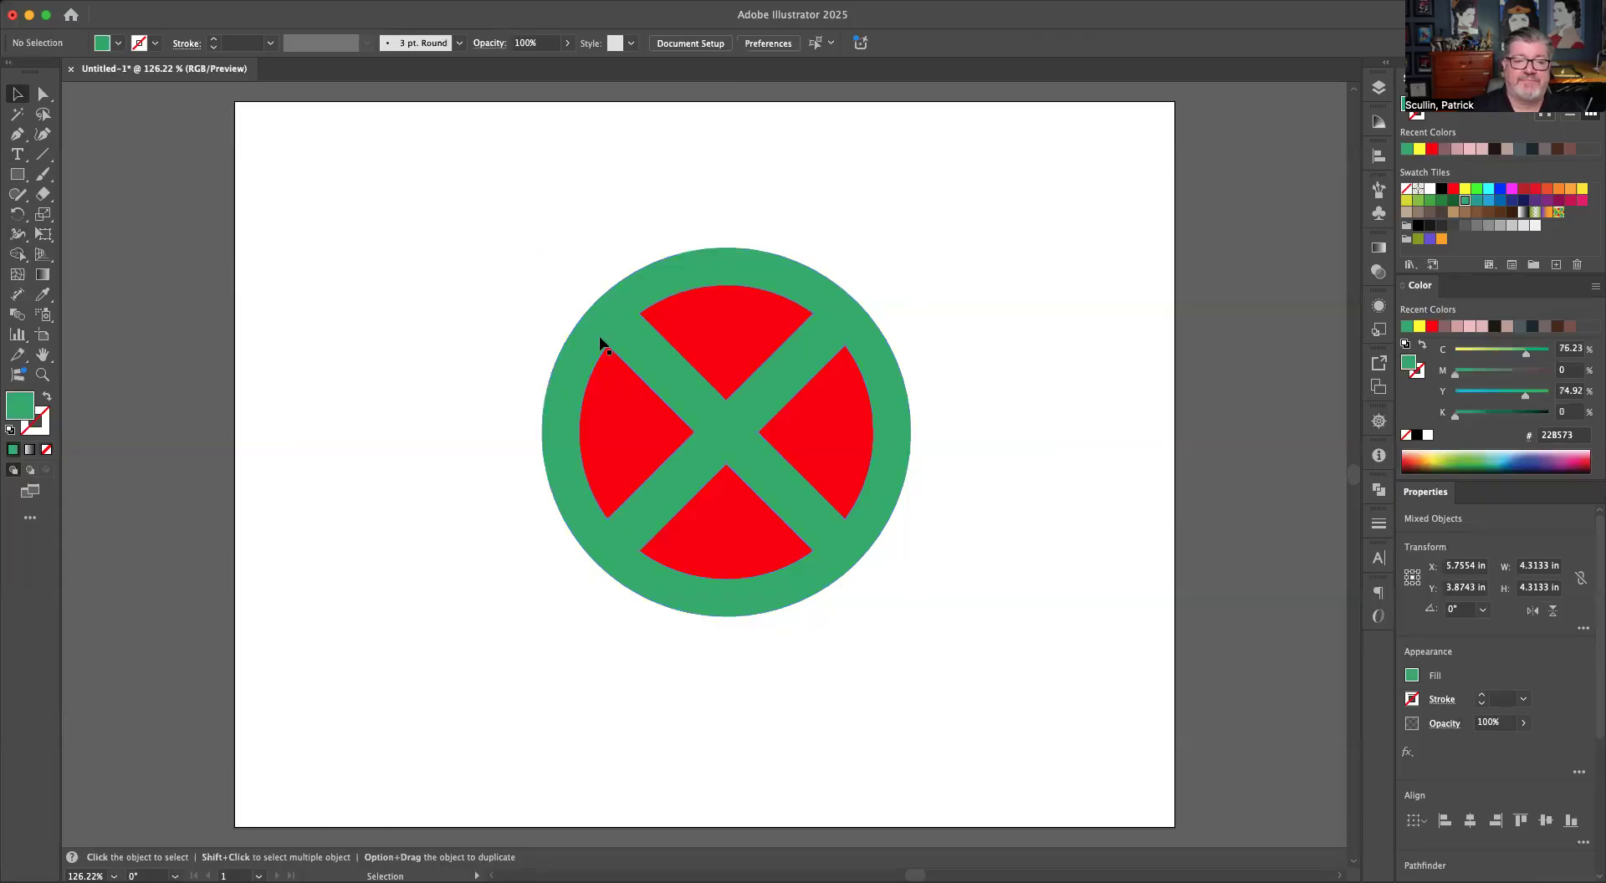
{"action": "left_click", "coordinate": [612, 338]}
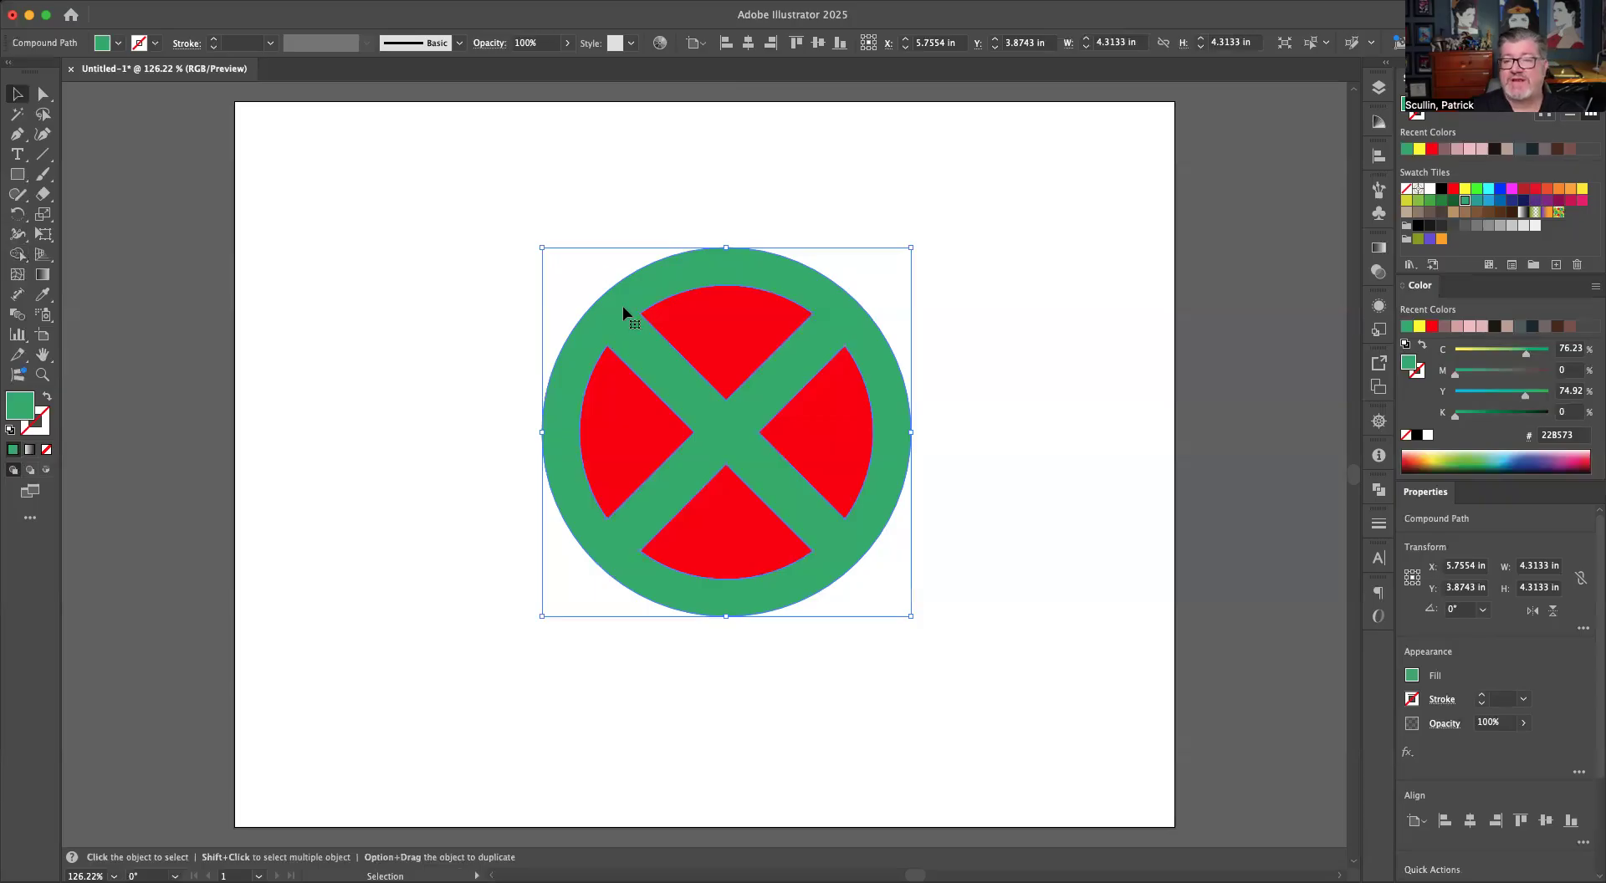
{"action": "left_click", "coordinate": [1420, 328]}
{"action": "left_click", "coordinate": [1075, 372]}
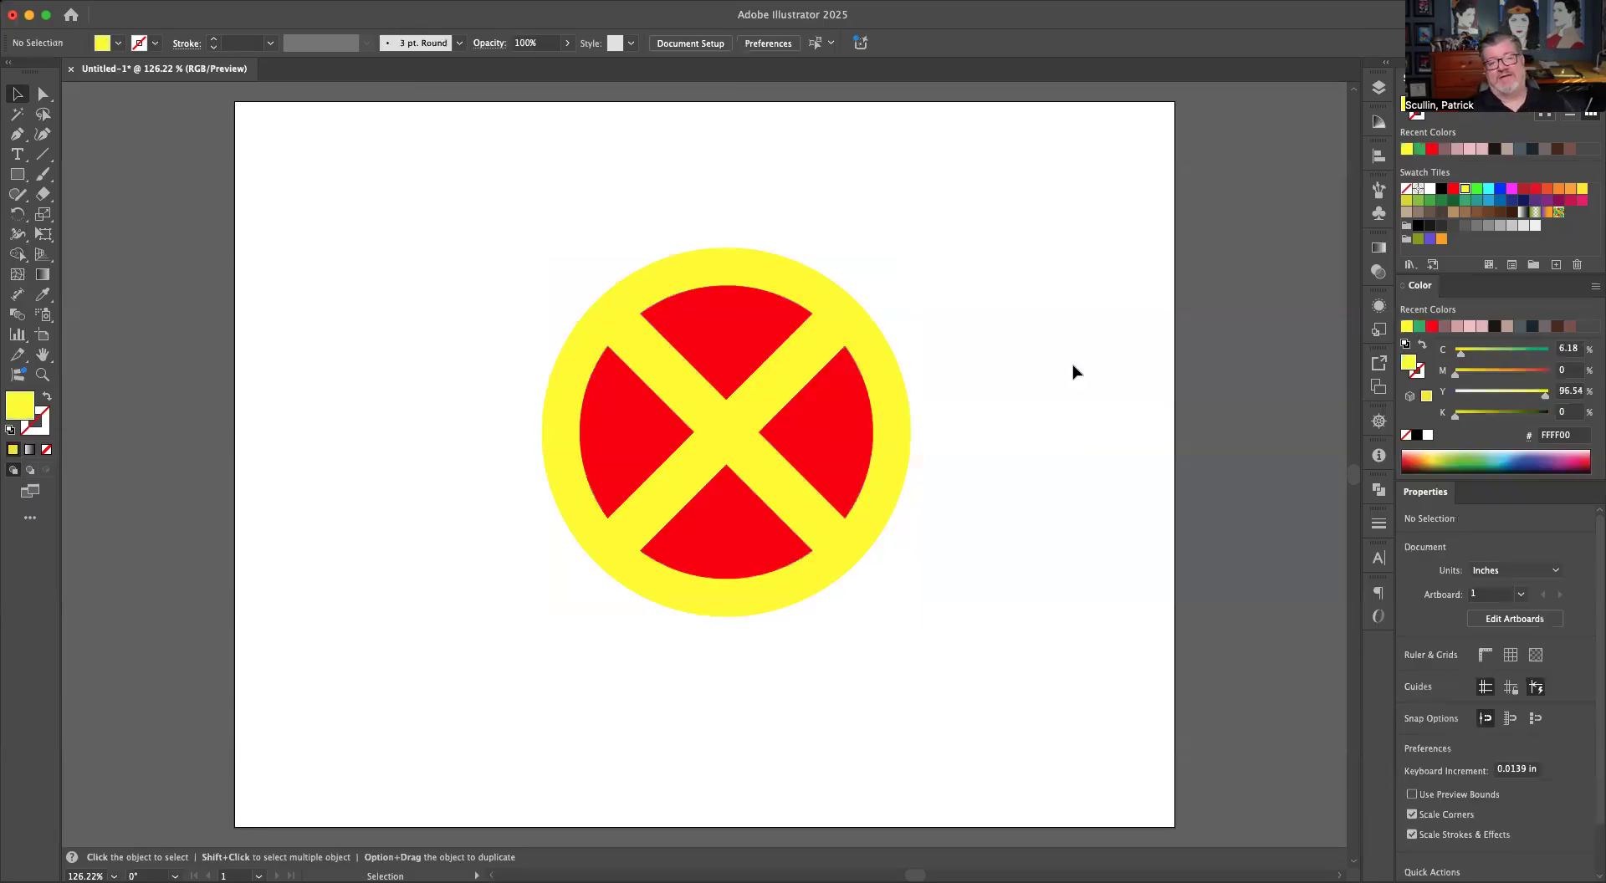